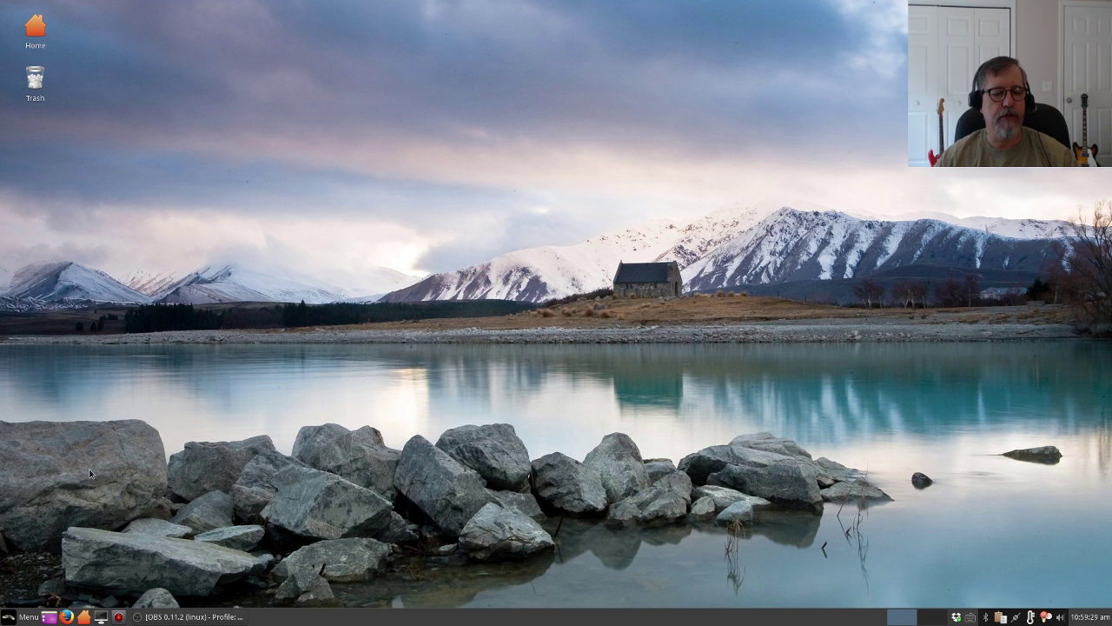
# - Open Firefox and search Google for "xfce numix theme"
pyautogui.click(66, 617)
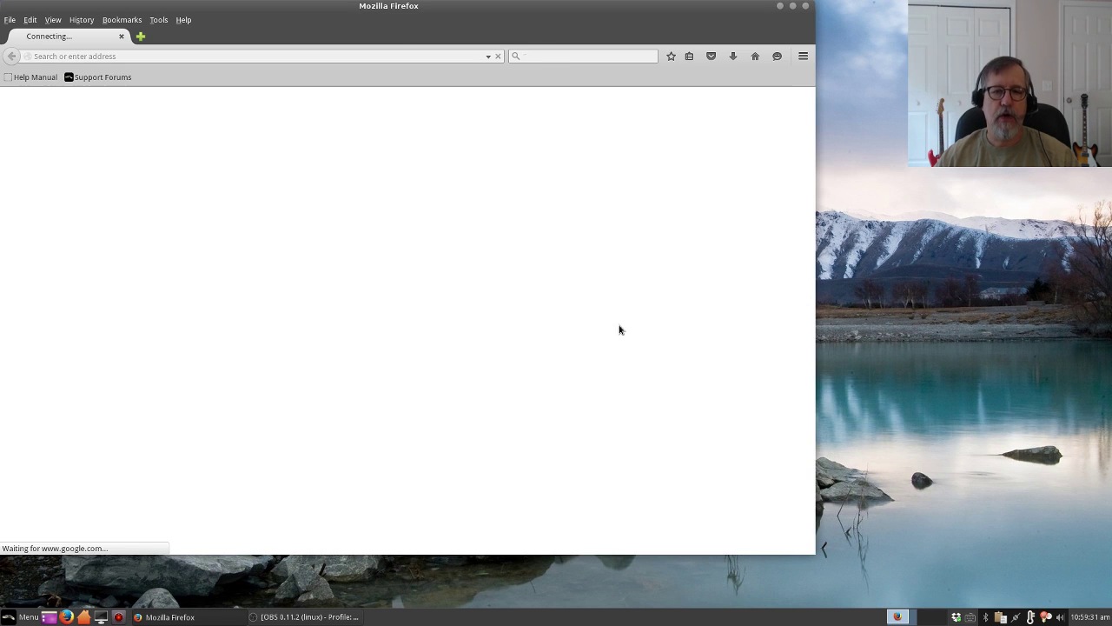
pyautogui.moveTo(417, 33); pyautogui.dragTo(590, 53)
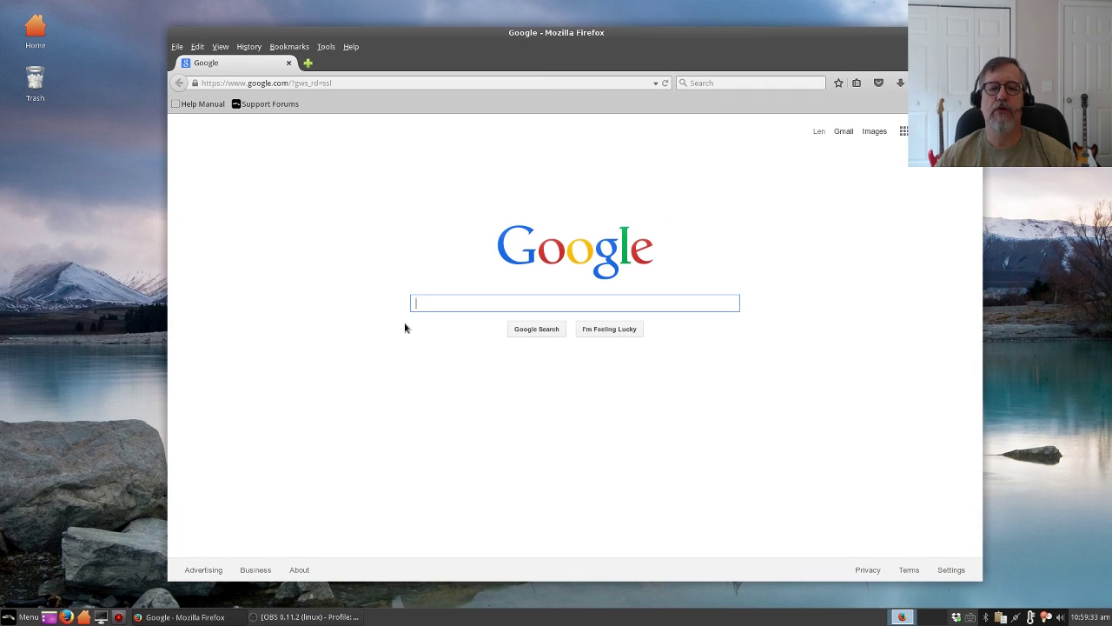
pyautogui.click(434, 305)
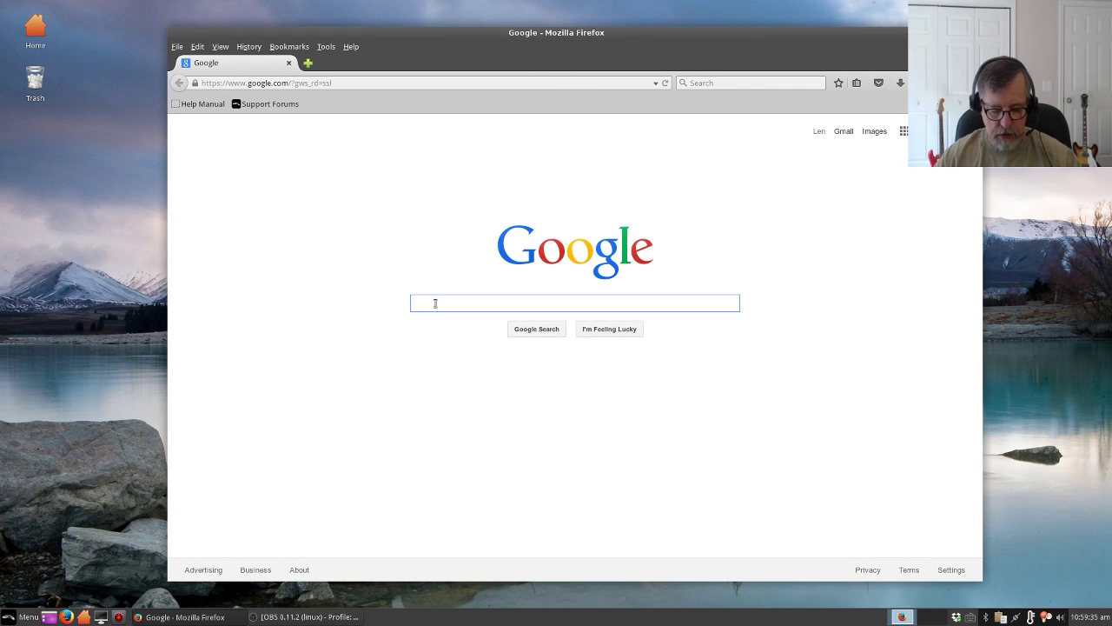
pyautogui.write('xfce')
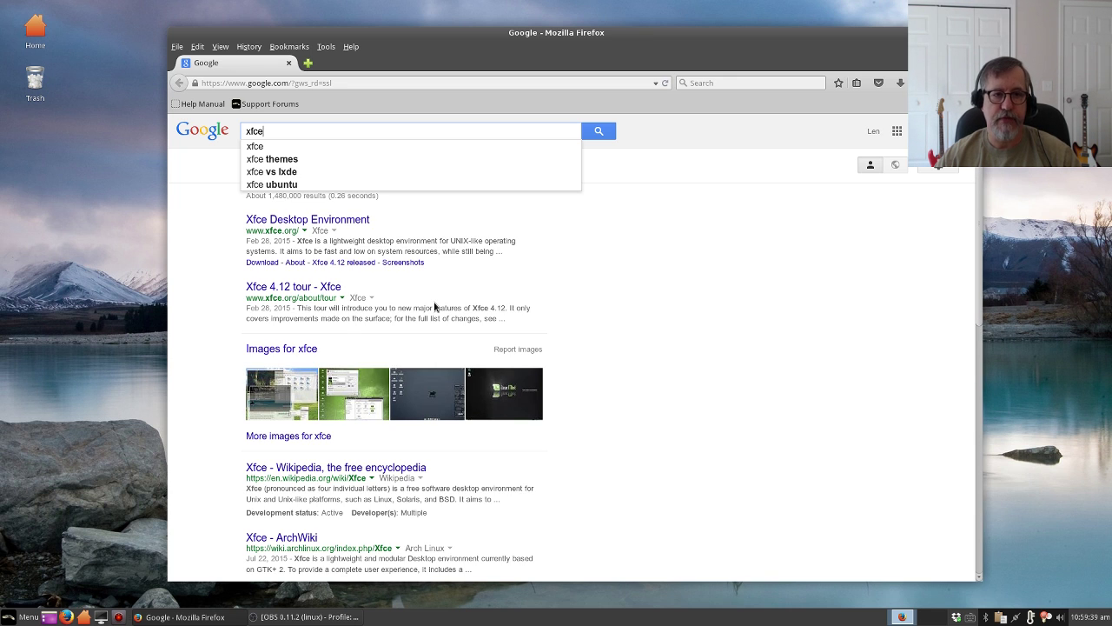
pyautogui.write(' num')
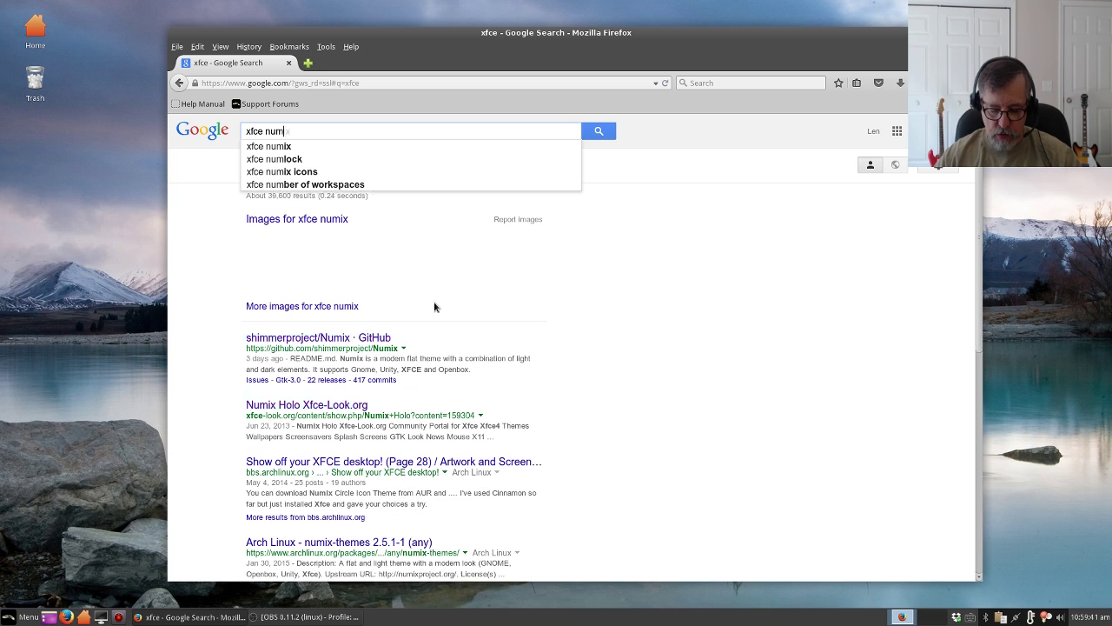
pyautogui.write('ix theme')
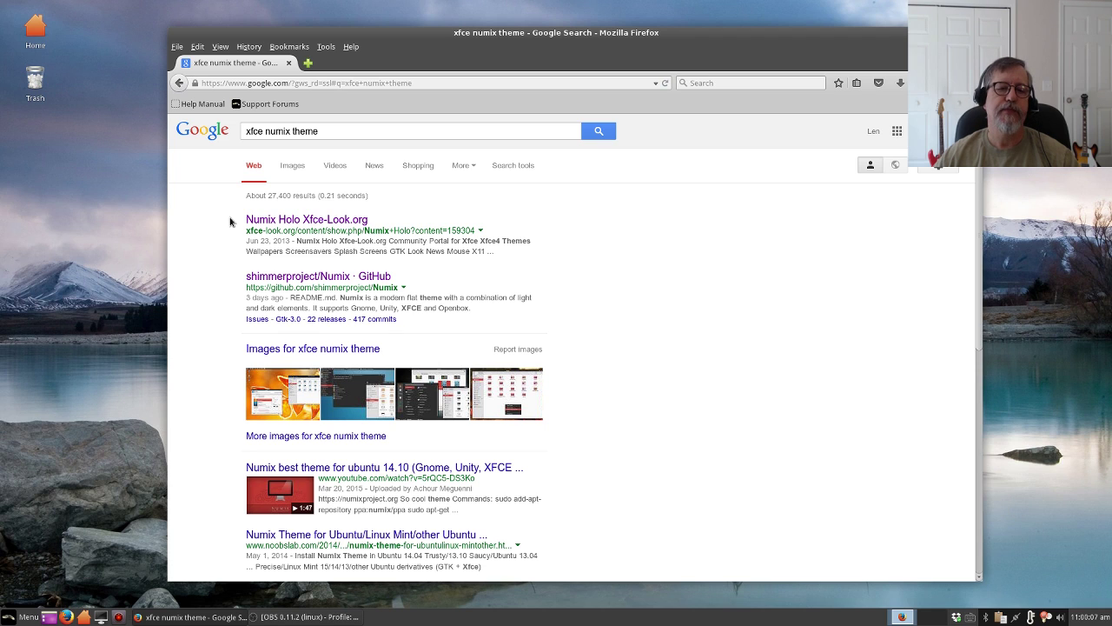
# - Open the shimmerproject/Numix GitHub result, follow its description link to DeviantArt, and download and save the Numix GTK3 theme ZIP file
pyautogui.click(306, 278)
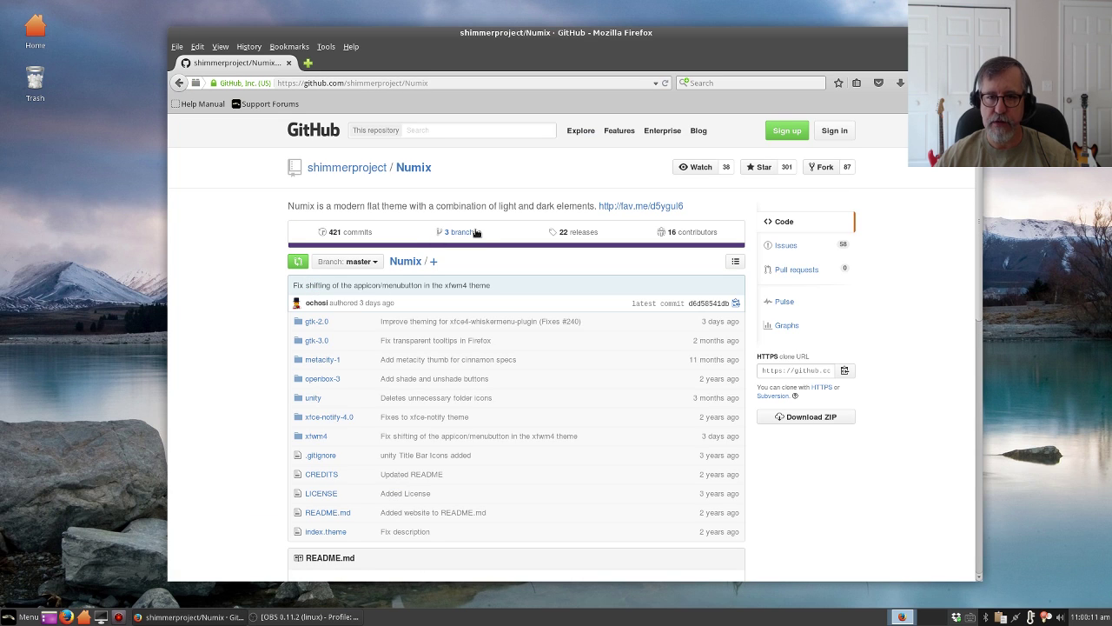
pyautogui.click(656, 208)
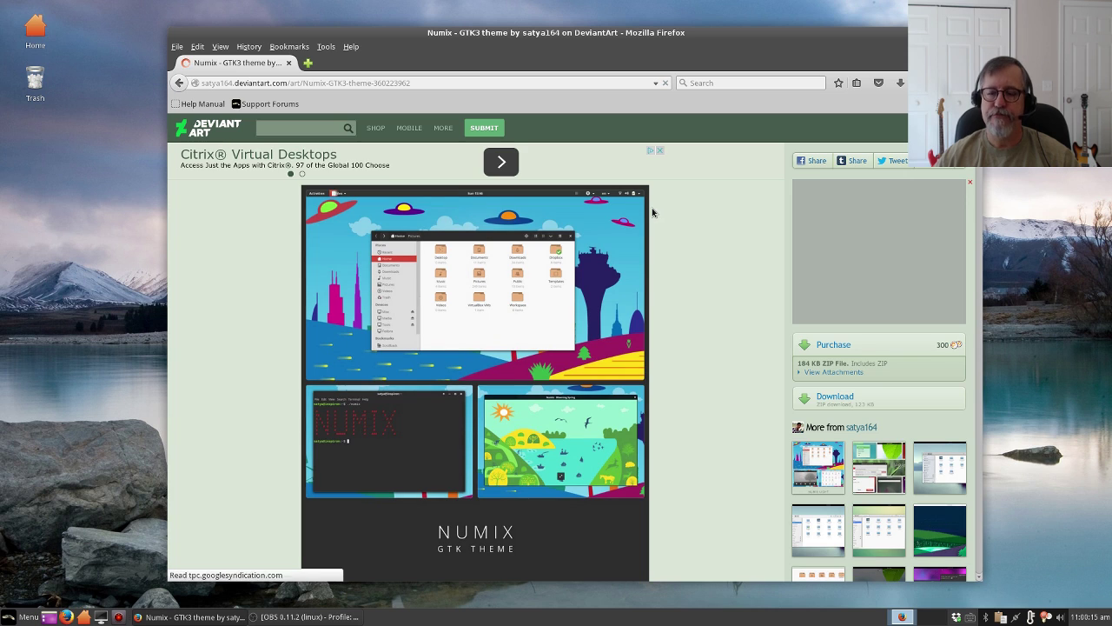
pyautogui.click(870, 400)
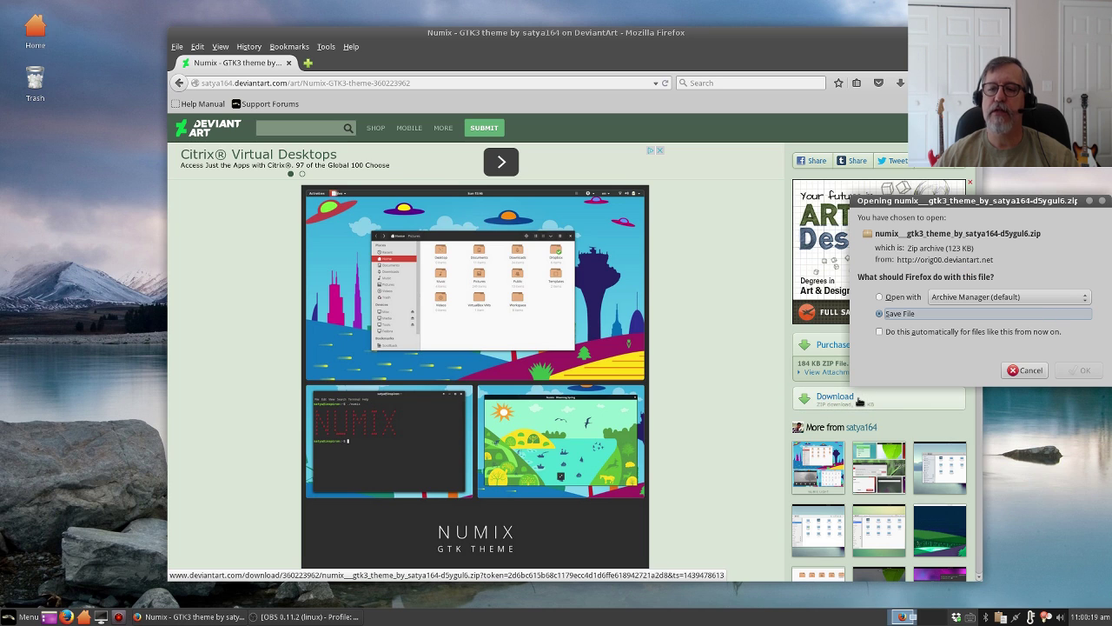
pyautogui.click(1092, 373)
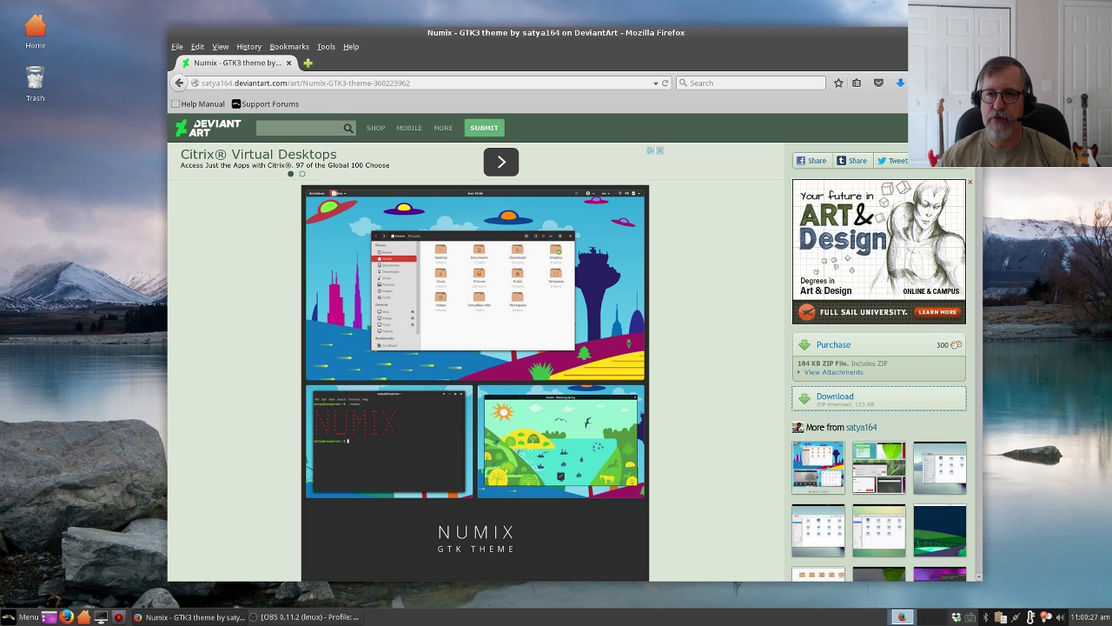
# - Permanently delete the duplicate Numix theme archive ending in (1).zip from the home Downloads folder, and close the file manager and Firefox
pyautogui.doubleClick(35, 28)
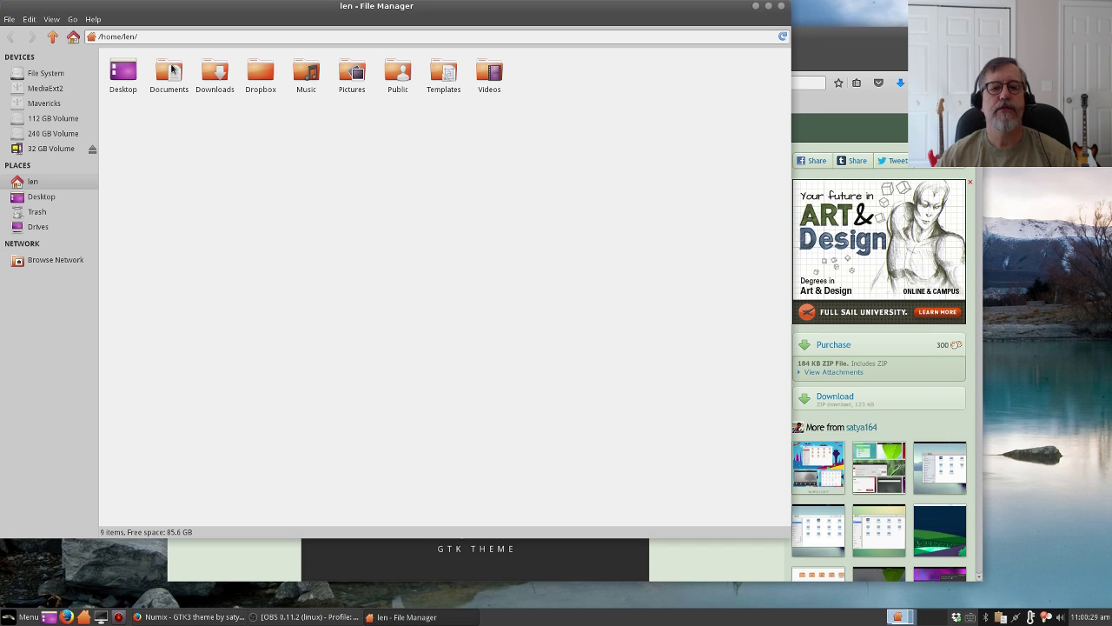
pyautogui.doubleClick(217, 77)
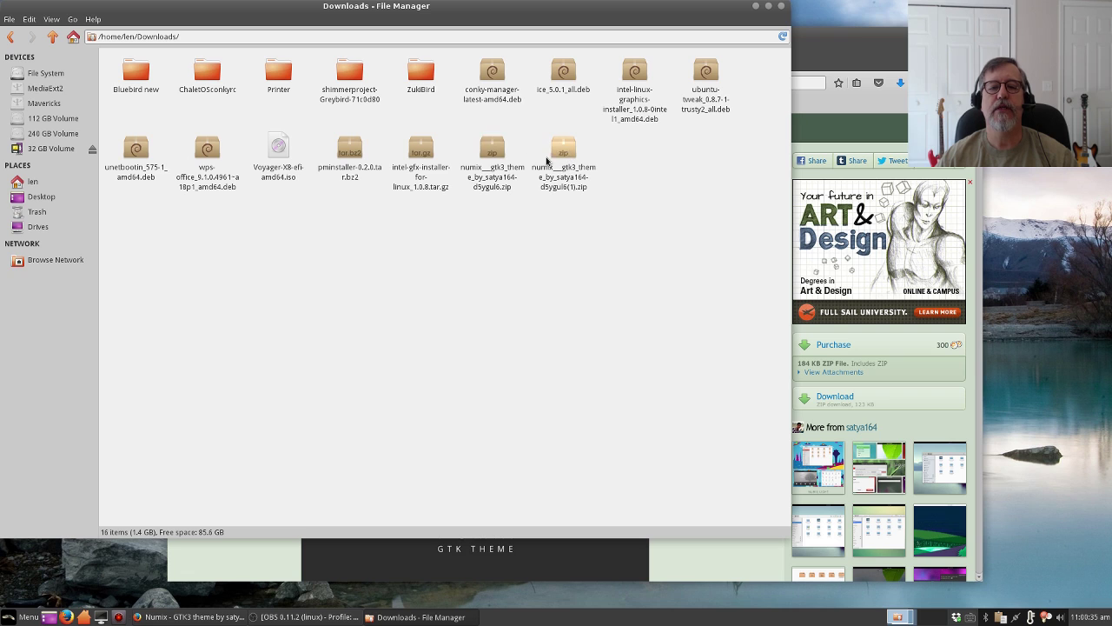
pyautogui.rightClick(569, 150)
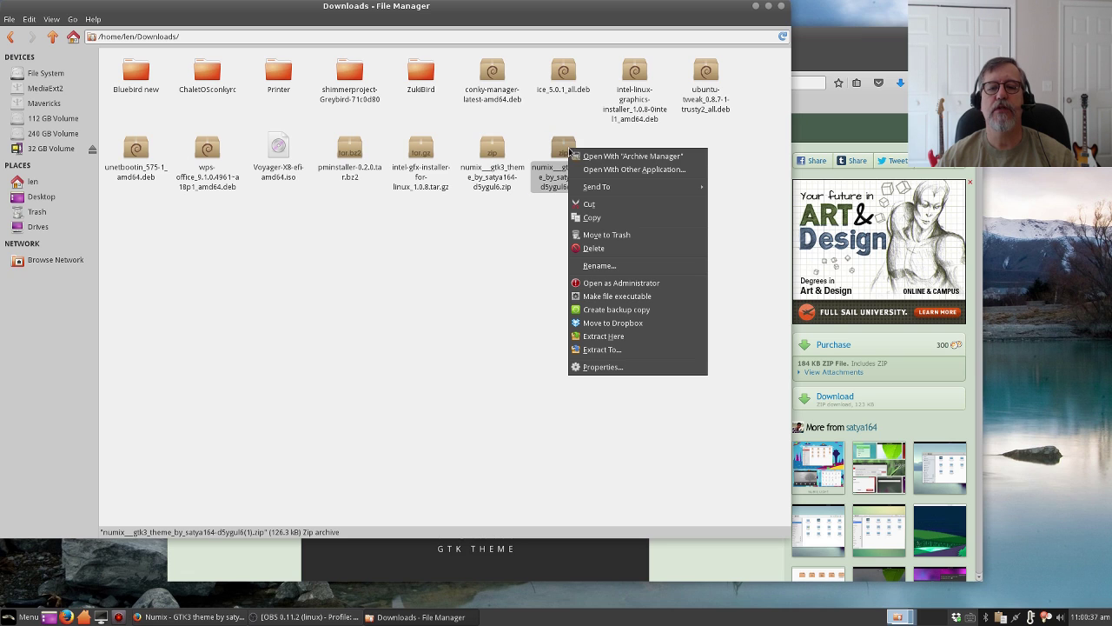
pyautogui.click(594, 250)
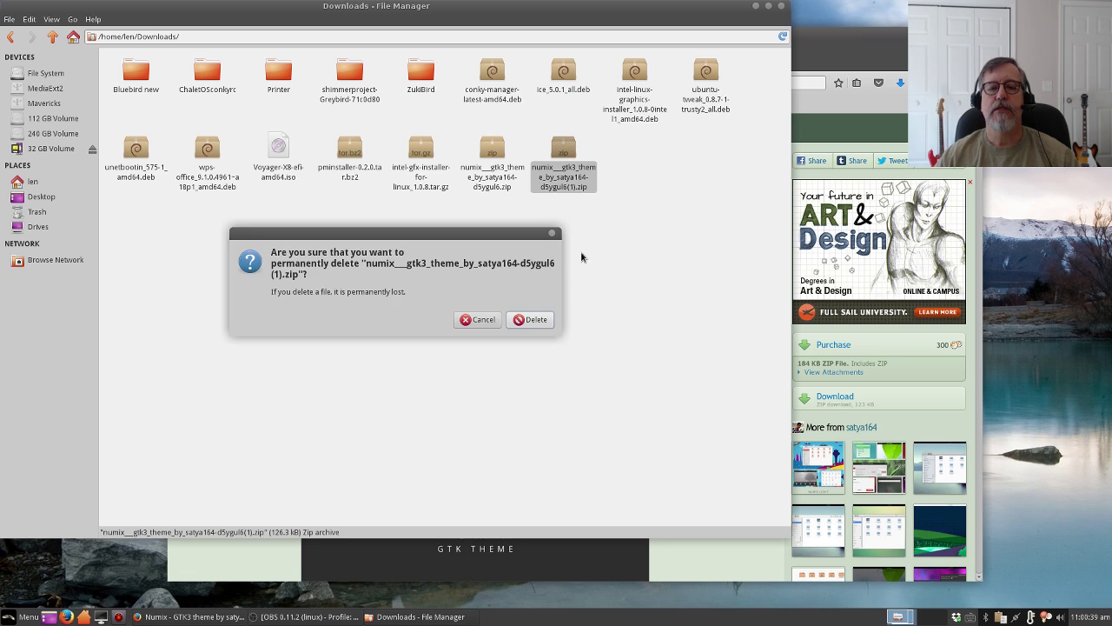
pyautogui.click(528, 321)
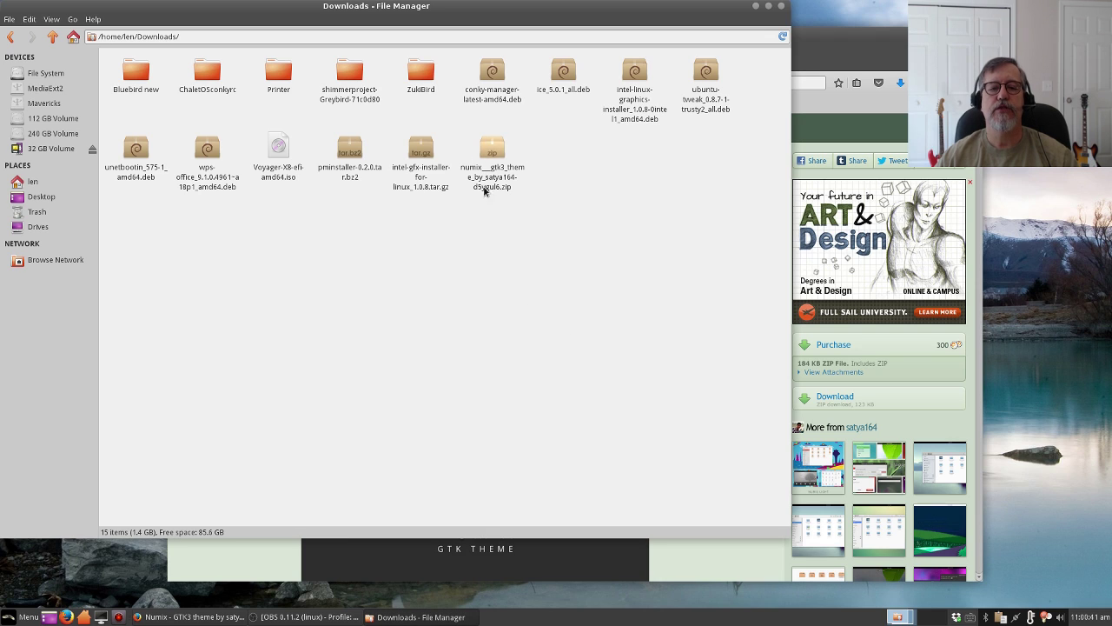
pyautogui.click(782, 5)
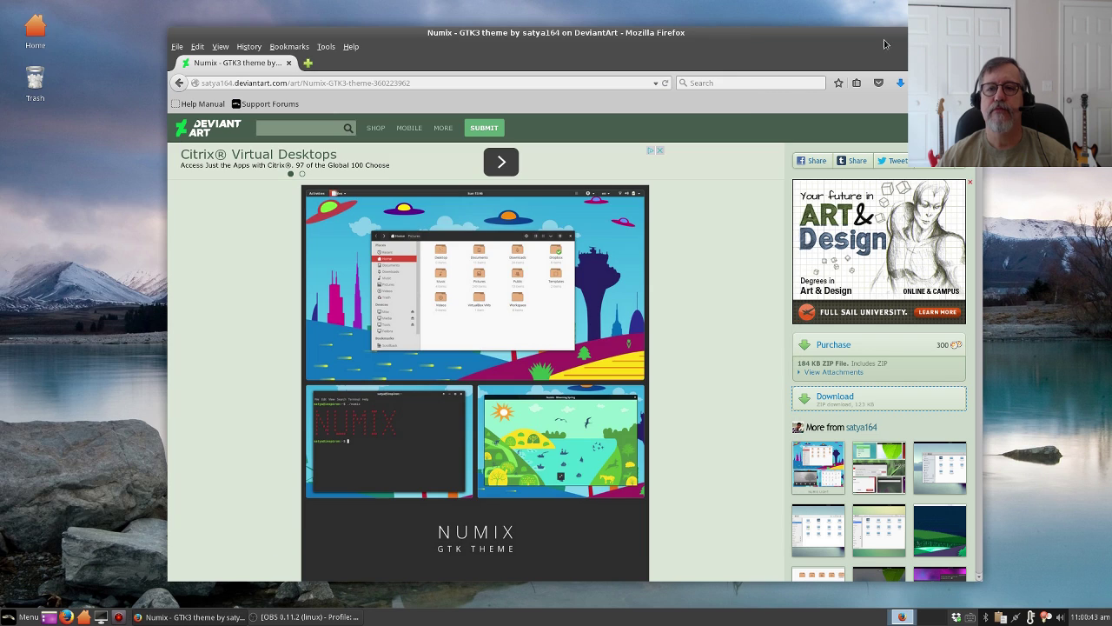
pyautogui.hotkey('ctrl', 'q')
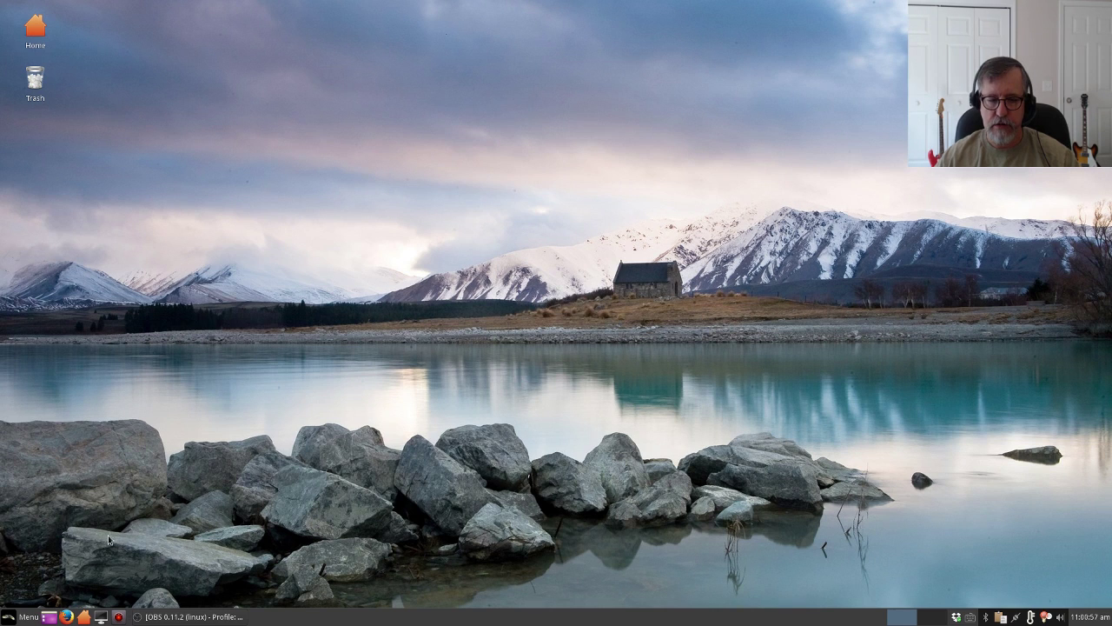
# - Run "gksudo thunar" in a terminal, authenticate with the administrator password, and move the terminal and root file manager windows apart
pyautogui.click(101, 617)
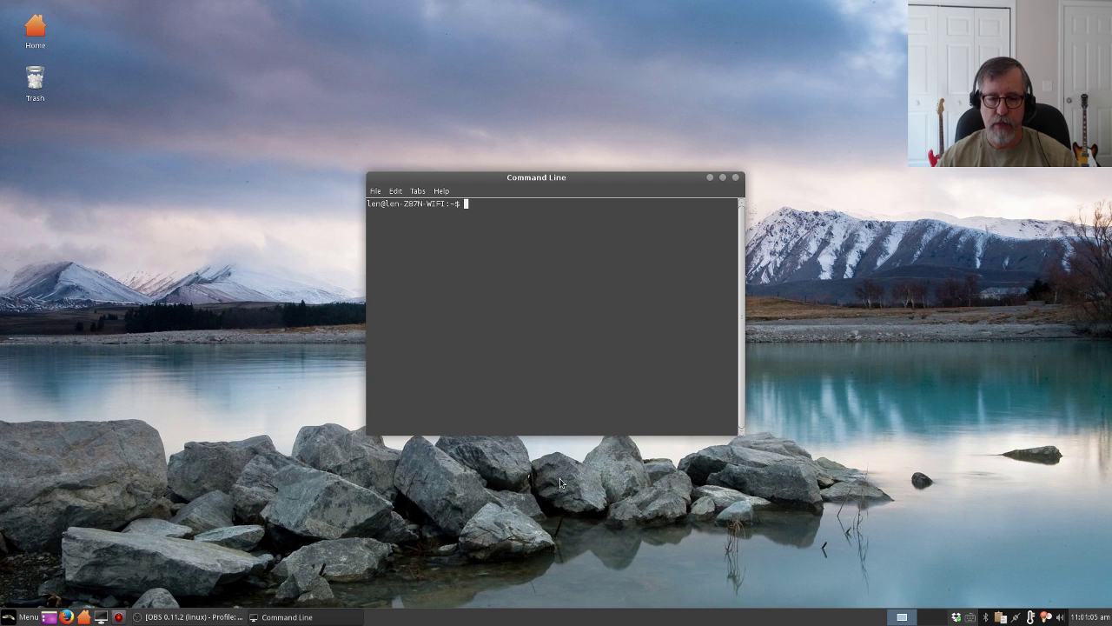
pyautogui.moveTo(532, 178); pyautogui.dragTo(536, 198)
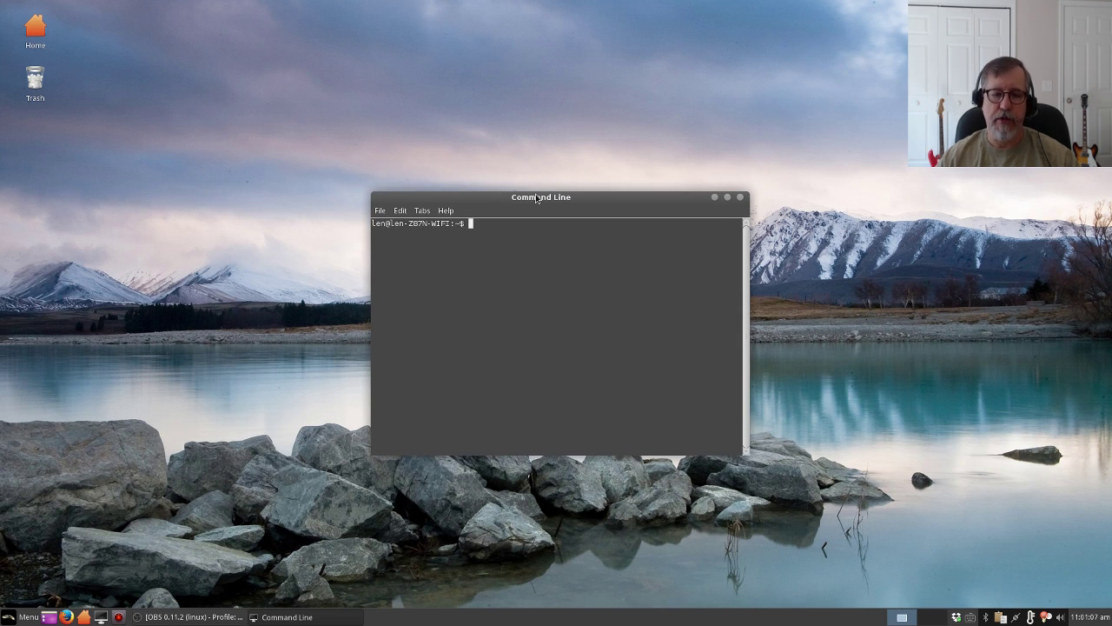
pyautogui.write('gk')
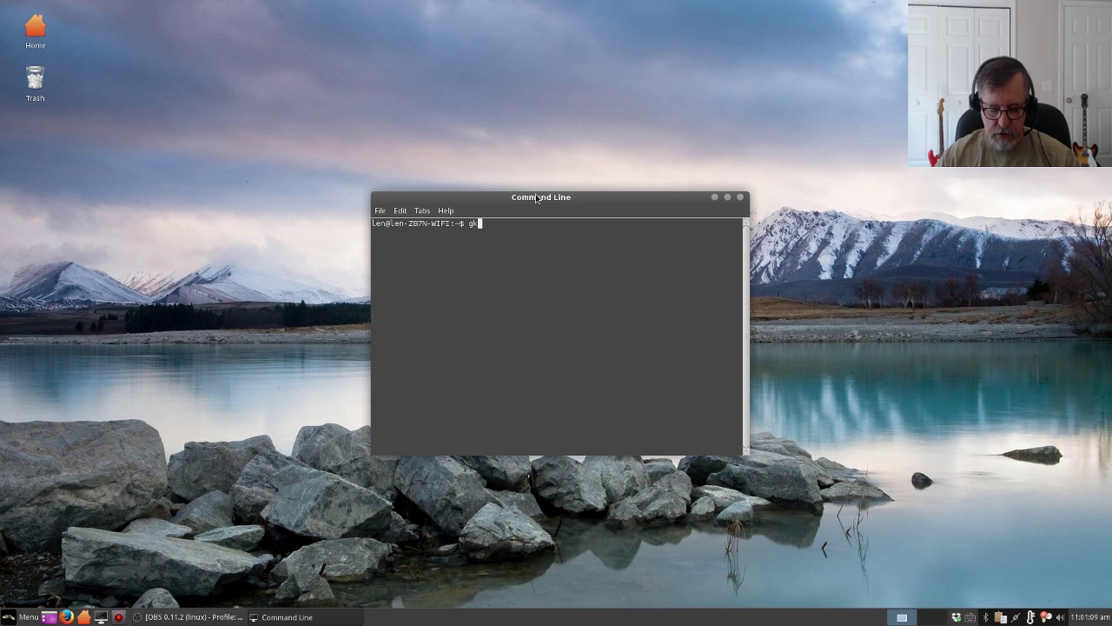
pyautogui.write('sudo')
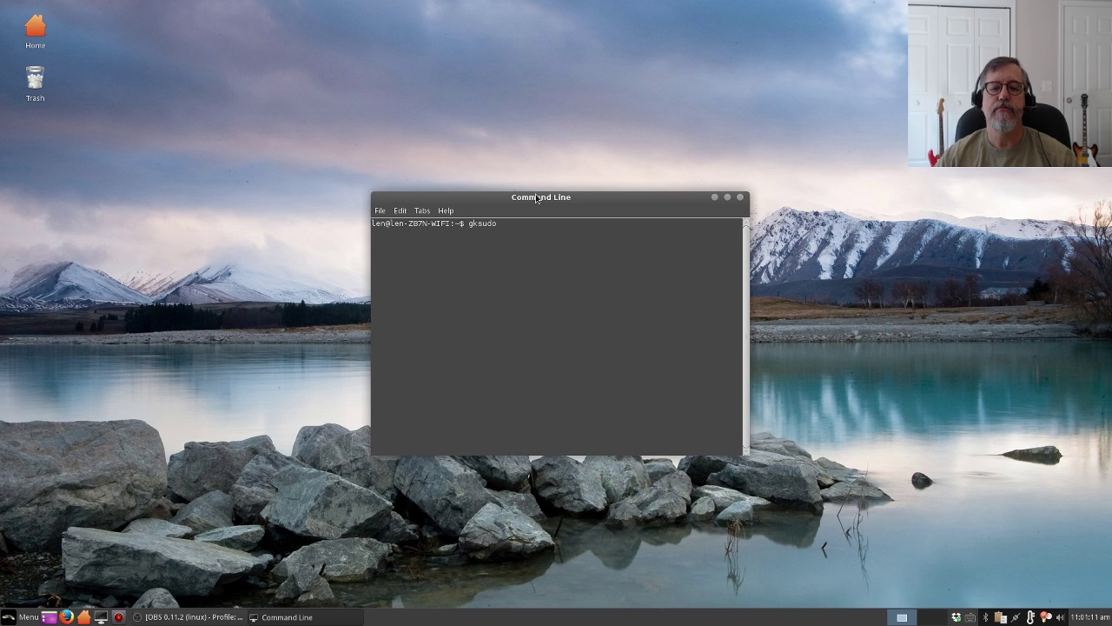
pyautogui.write(' thunar')
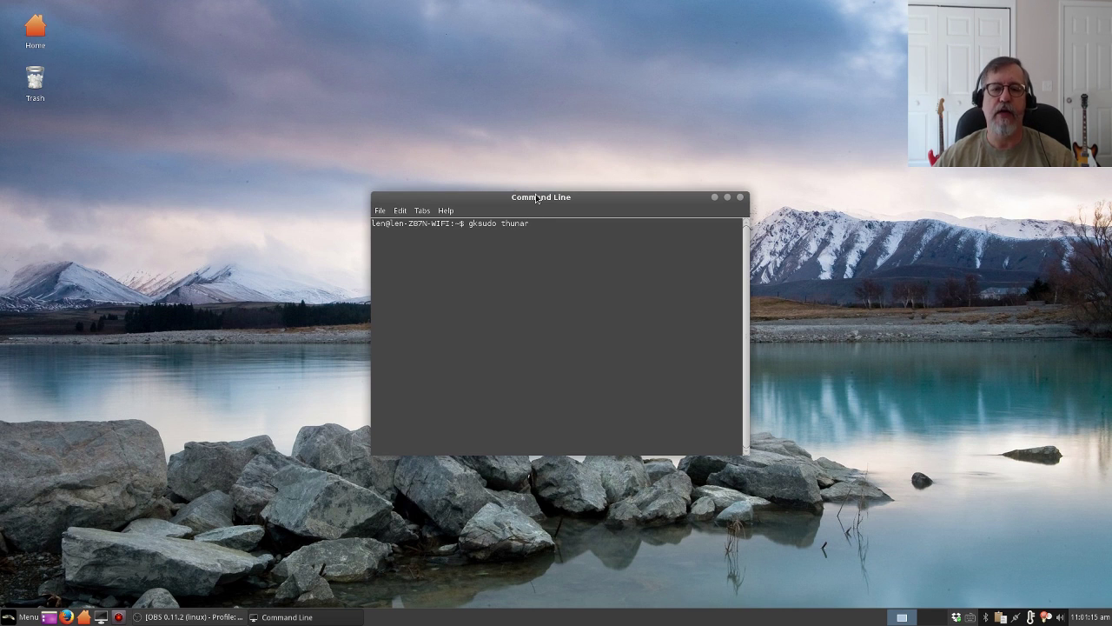
pyautogui.press('Return')
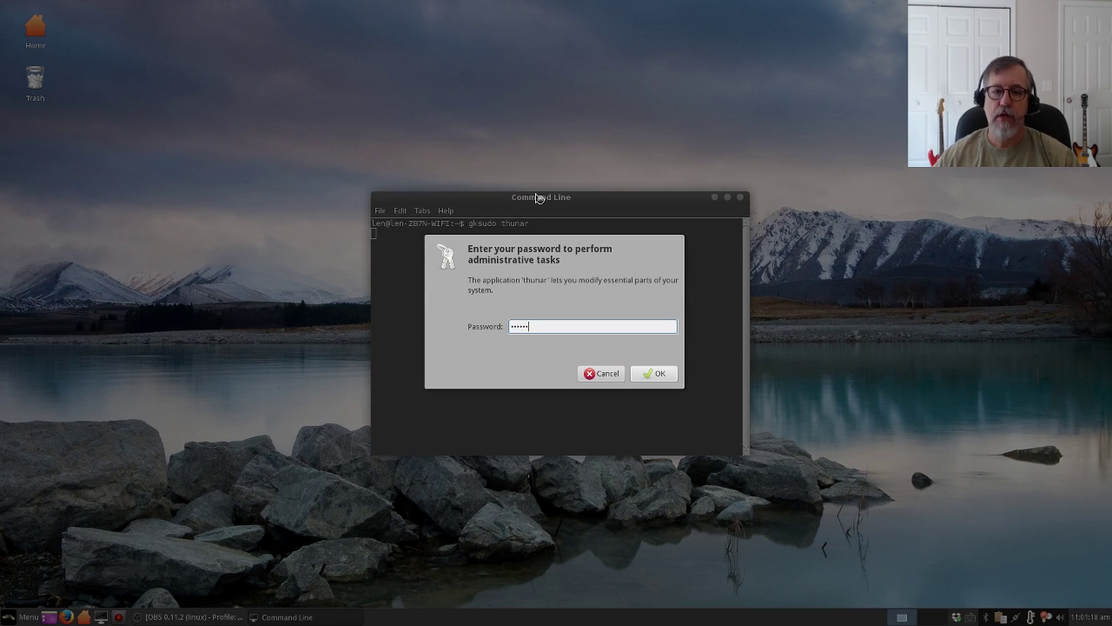
pyautogui.press('Return')
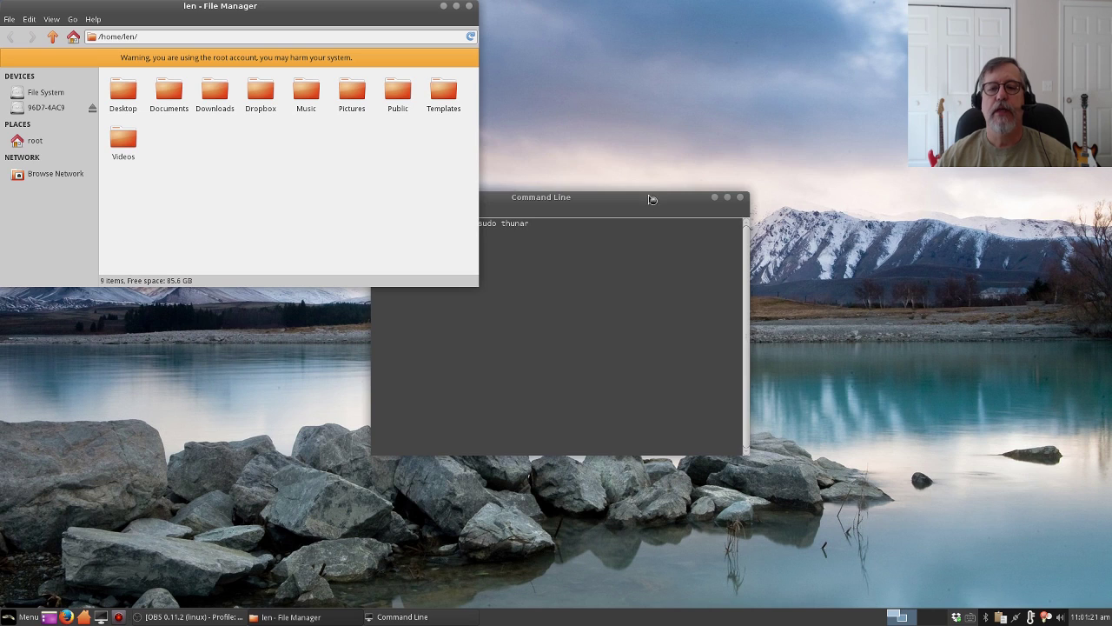
pyautogui.moveTo(646, 197); pyautogui.dragTo(1000, 29)
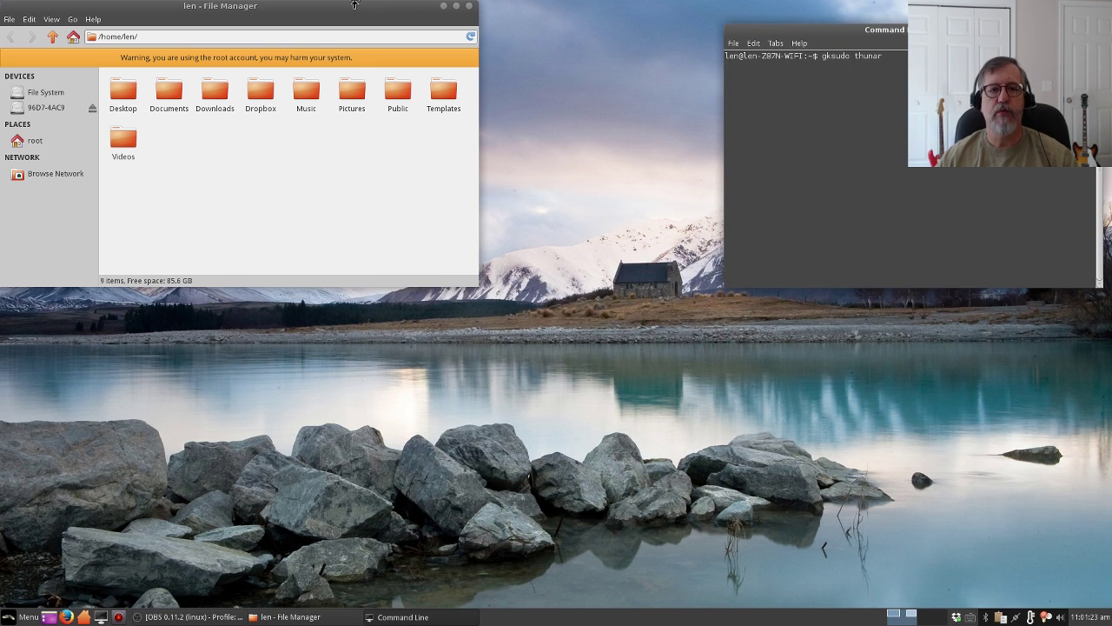
pyautogui.moveTo(355, 7); pyautogui.dragTo(888, 211)
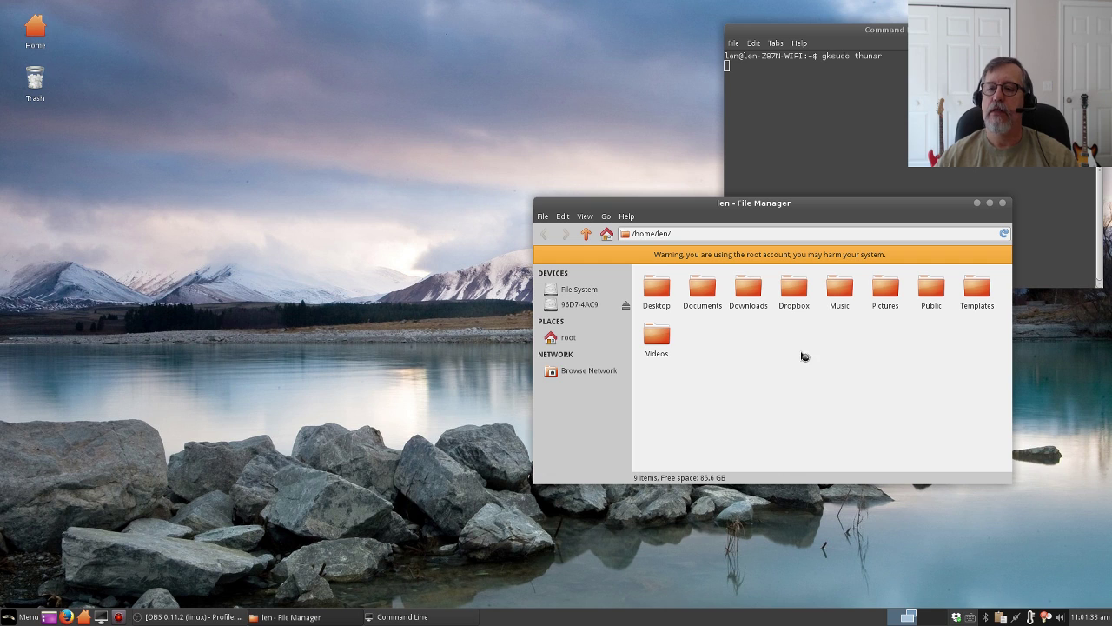
# - Go to /usr/share/themes in the root file manager, enlarge its window to fit all theme folders, and move it higher on the desktop
pyautogui.click(579, 291)
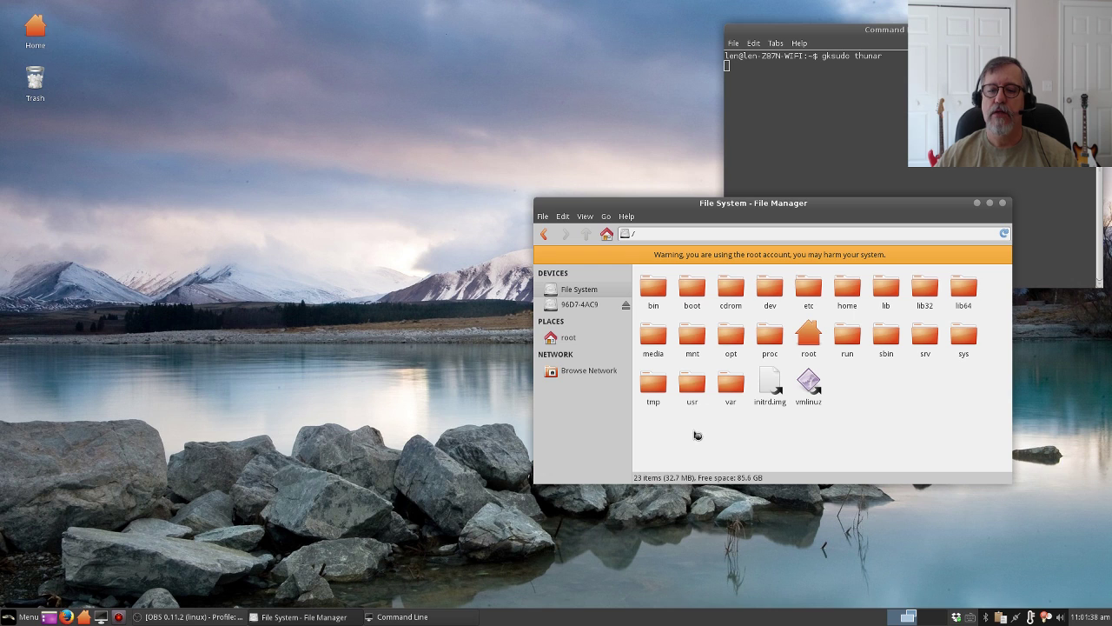
pyautogui.doubleClick(697, 390)
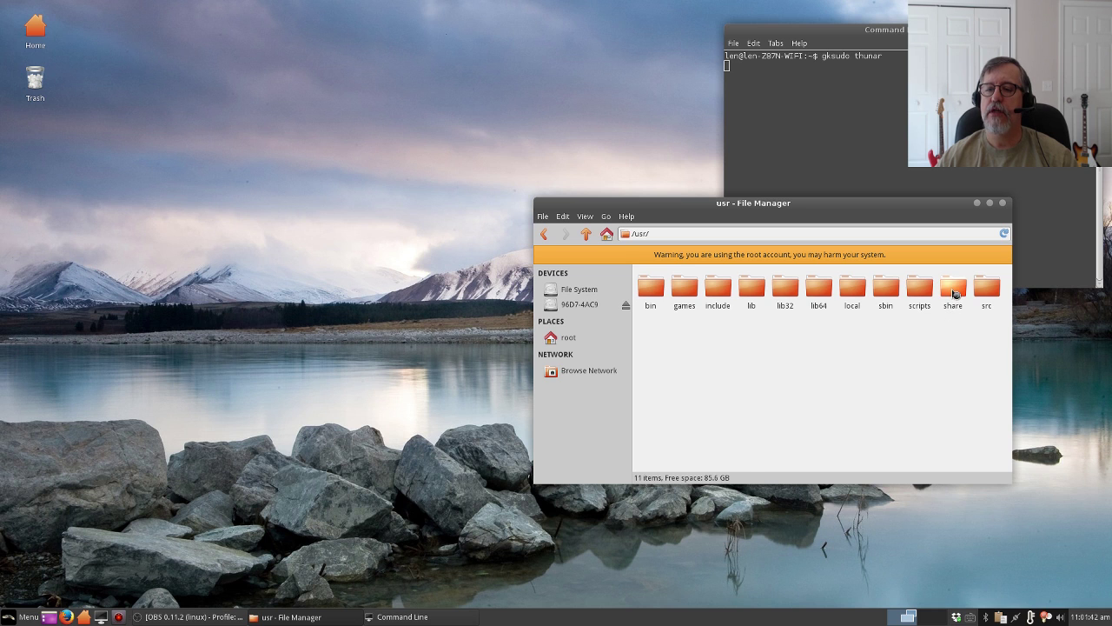
pyautogui.doubleClick(951, 300)
pyautogui.scroll(-15, 839, 426)
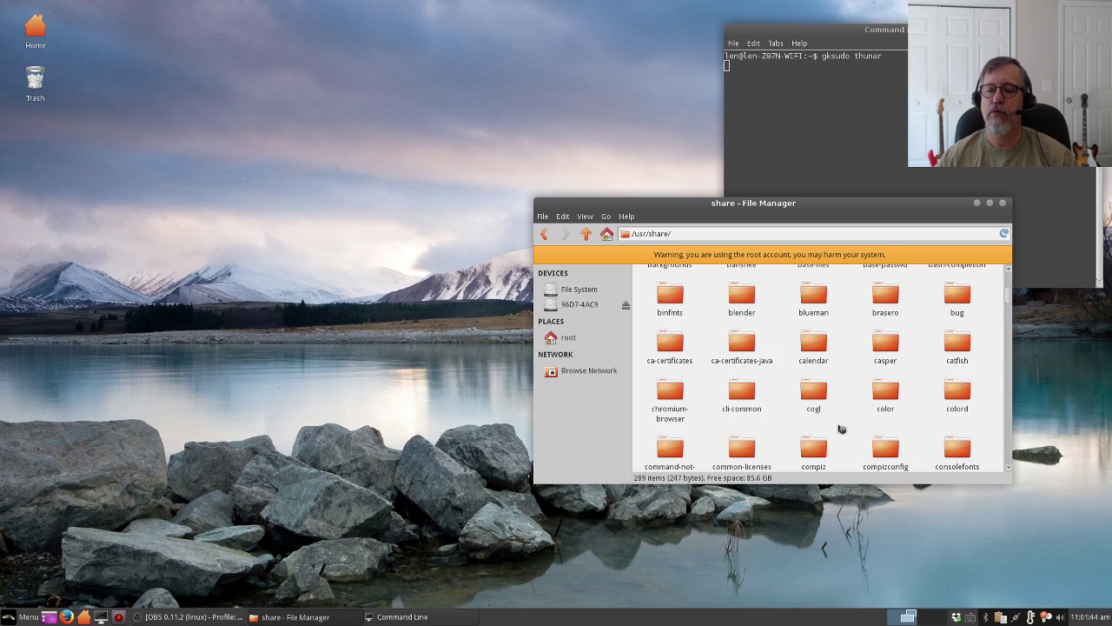
pyautogui.scroll(-15, 841, 429)
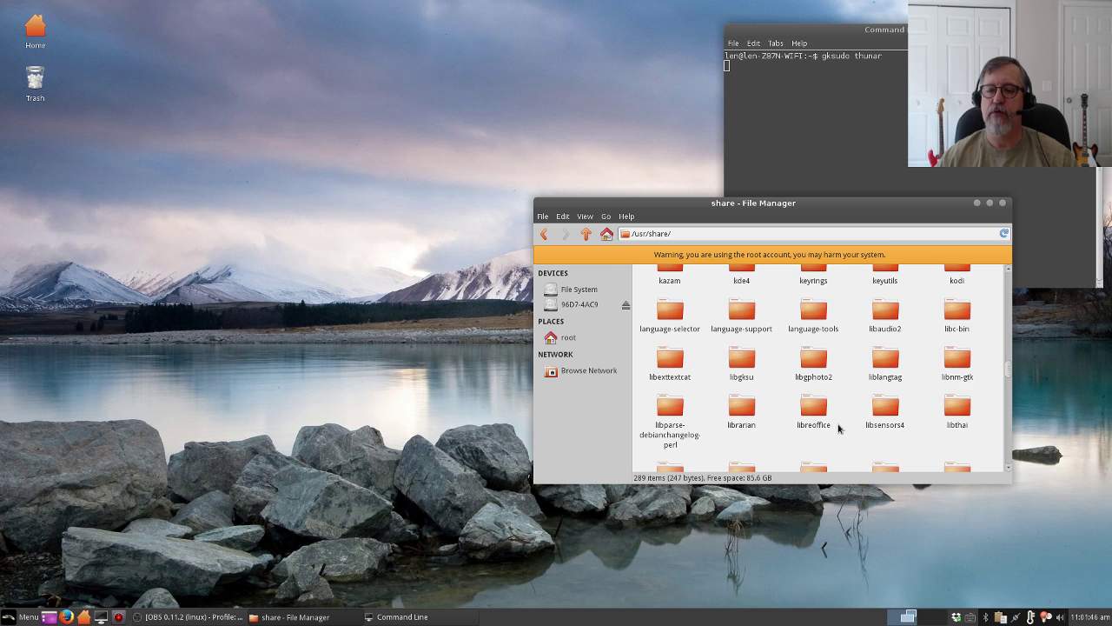
pyautogui.scroll(-5, 840, 427)
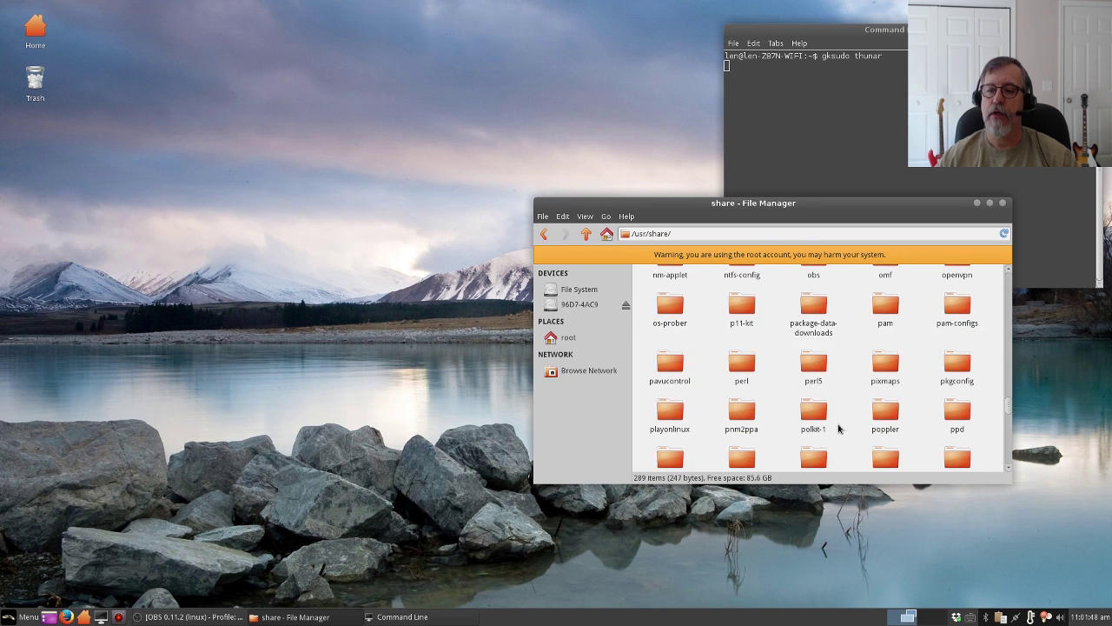
pyautogui.scroll(-8, 840, 428)
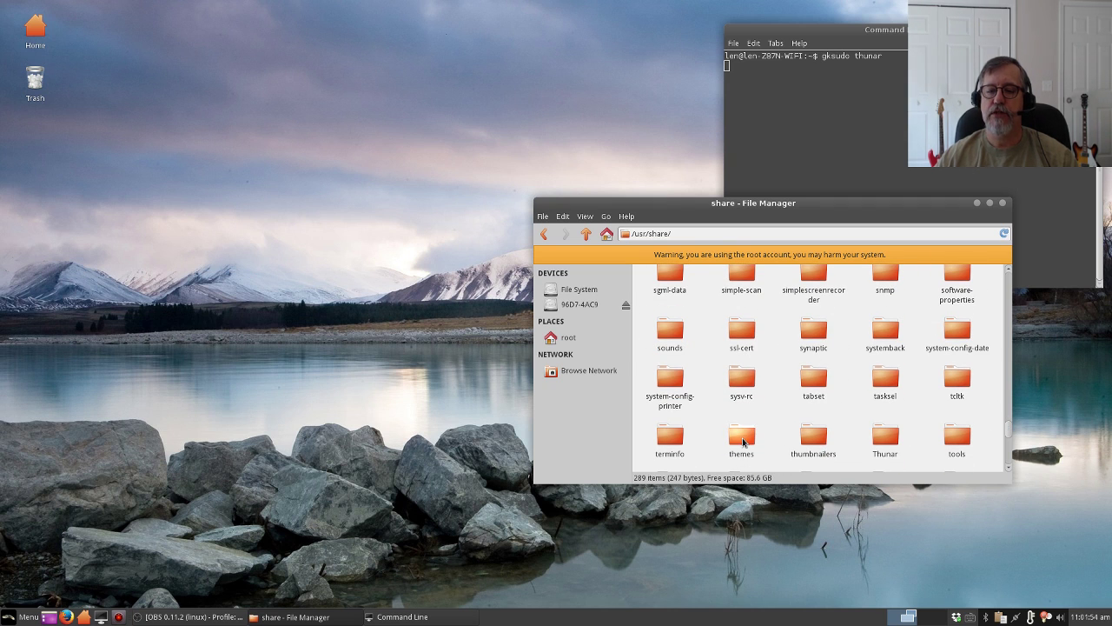
pyautogui.doubleClick(743, 441)
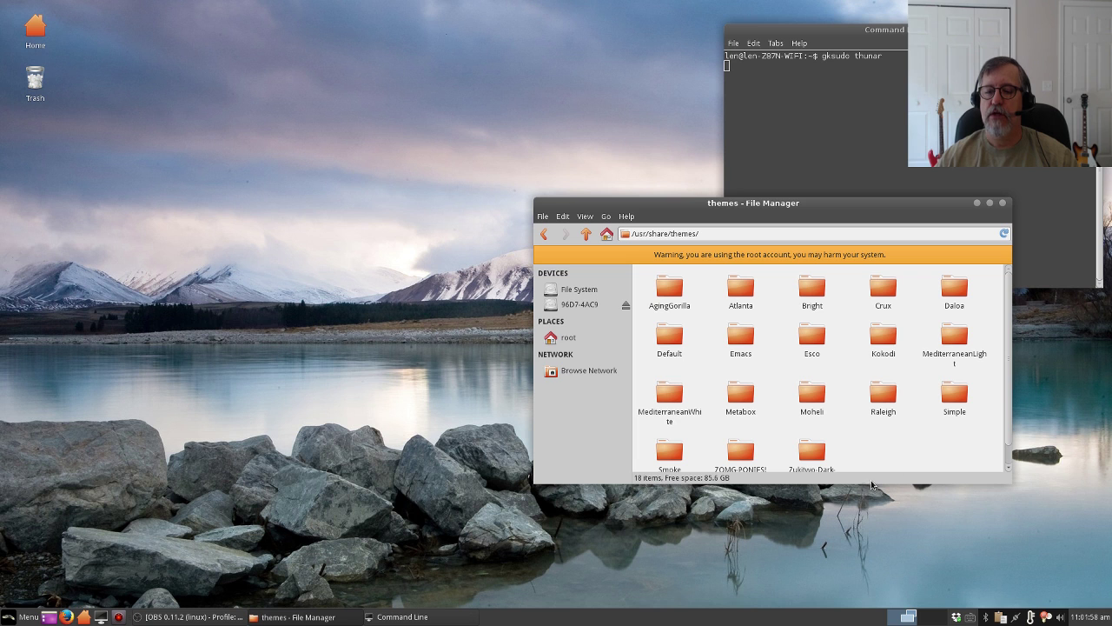
pyautogui.moveTo(1008, 477); pyautogui.dragTo(1048, 535)
pyautogui.moveTo(869, 213); pyautogui.dragTo(881, 100)
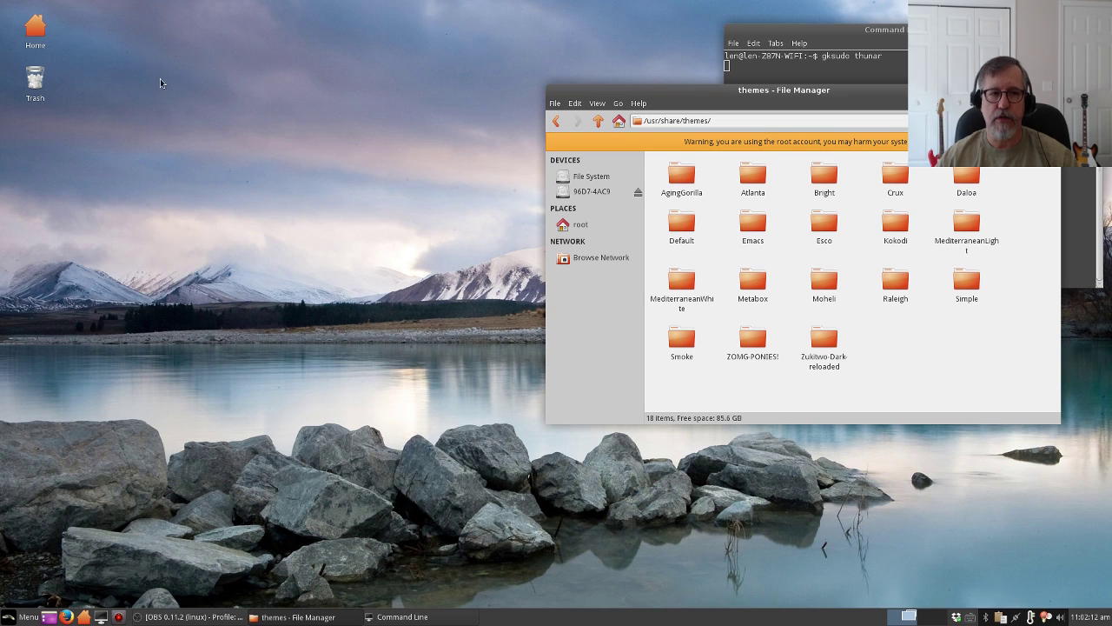
# - Open the Downloads folder from the desktop's Home folder in a second, regular file manager window
pyautogui.click(30, 25)
pyautogui.click(215, 149)
pyautogui.doubleClick(215, 150)
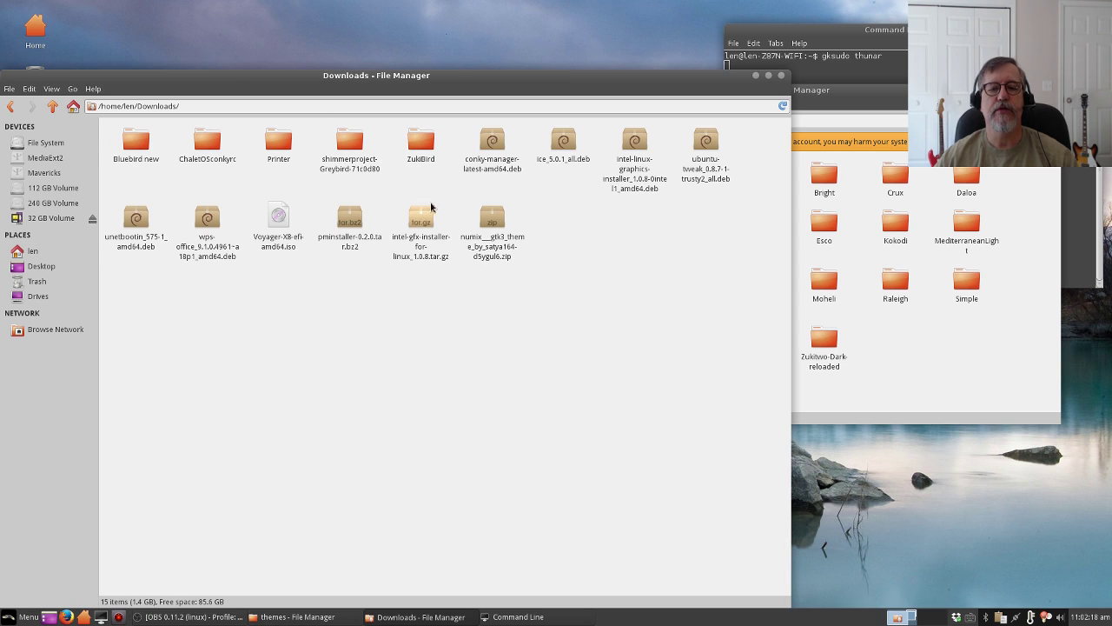
# - Extract the Numix GTK3 theme zip archive in place inside the Downloads folder
pyautogui.click(489, 222)
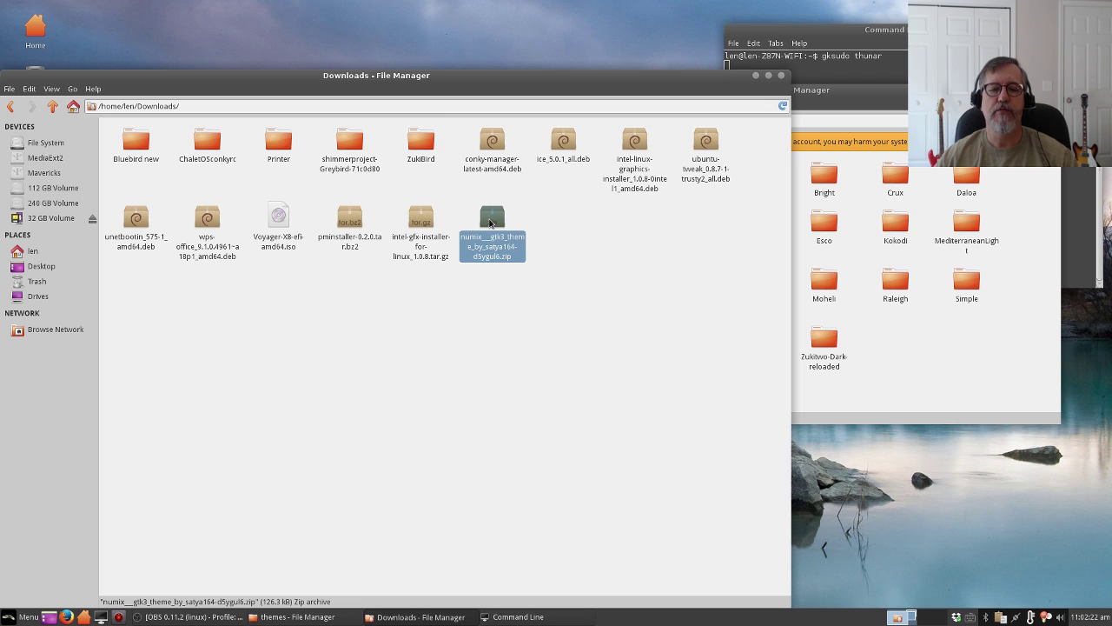
pyautogui.rightClick(489, 223)
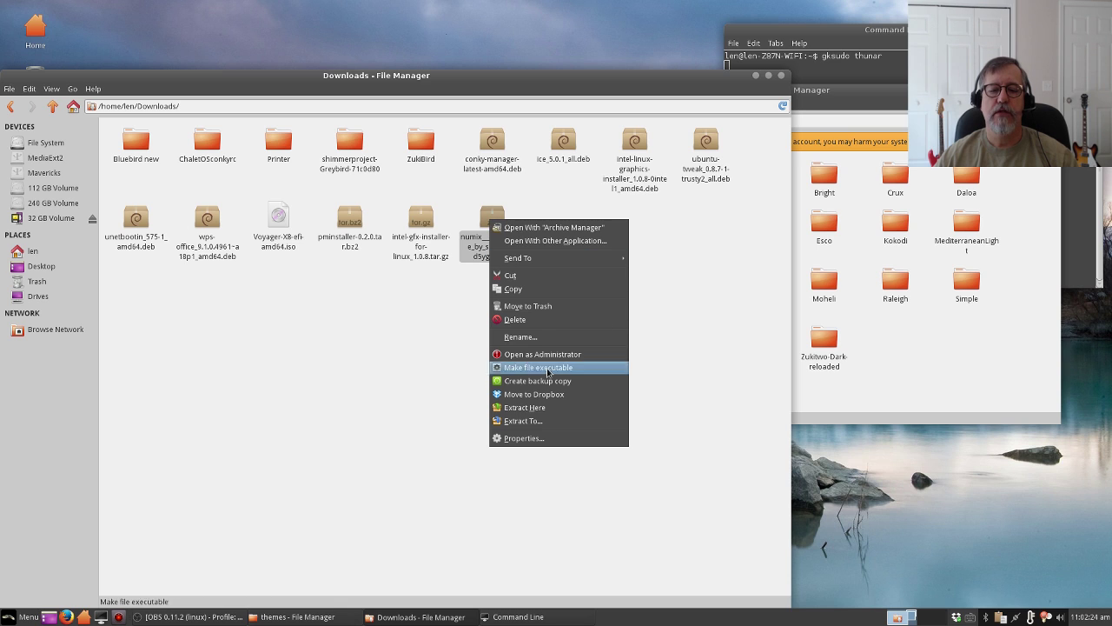
pyautogui.click(522, 407)
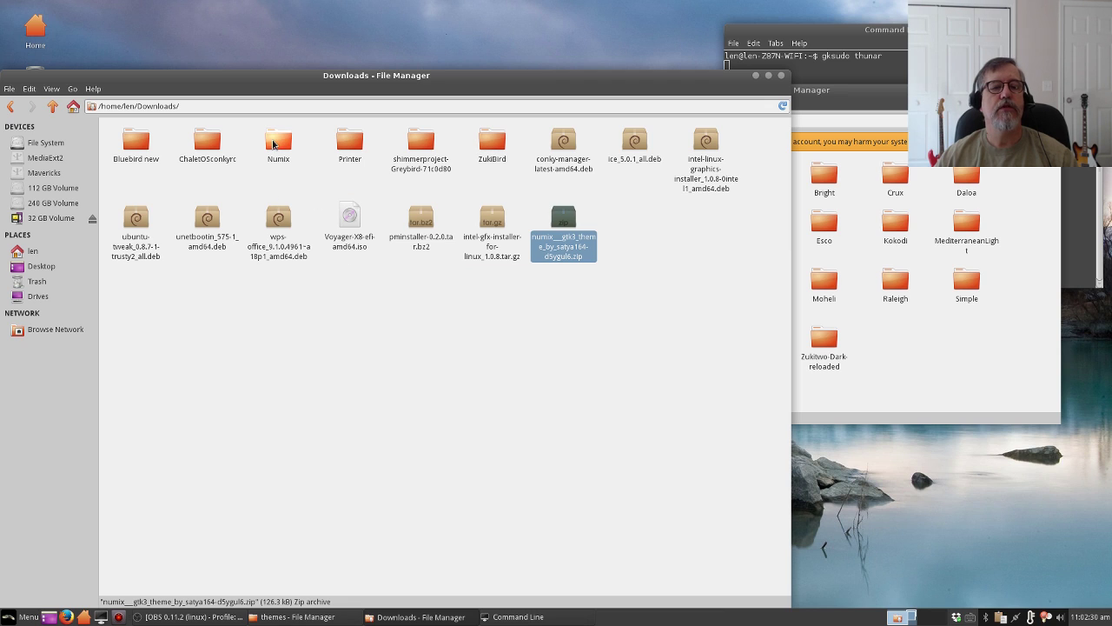
pyautogui.click(372, 286)
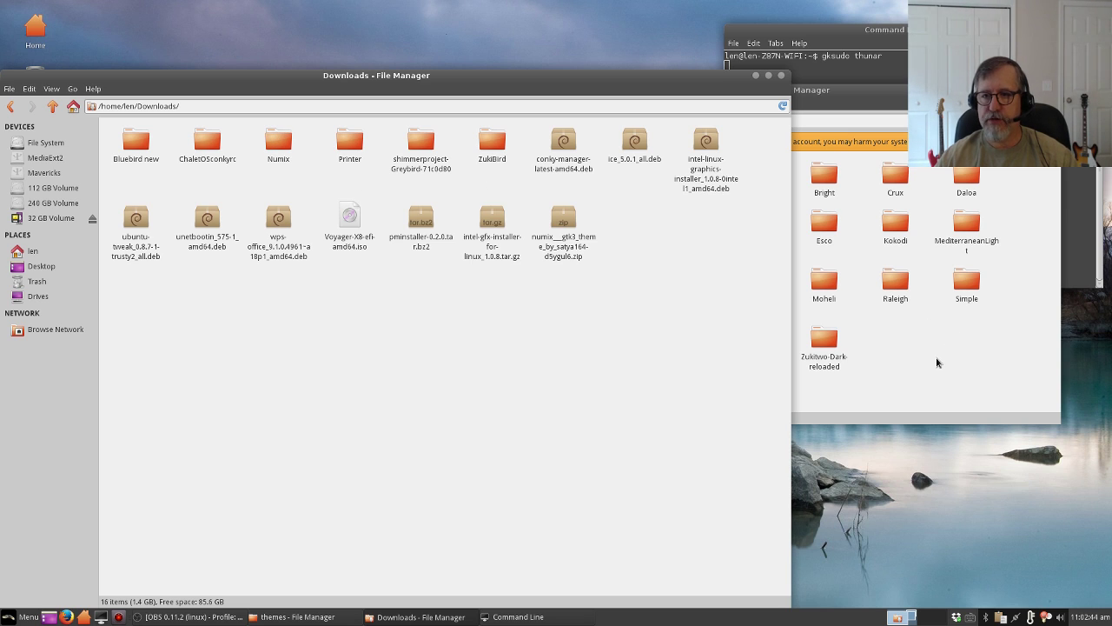
# - Move the extracted Numix folder from Downloads to /usr/share/themes in the root file manager using cut and paste
pyautogui.rightClick(279, 146)
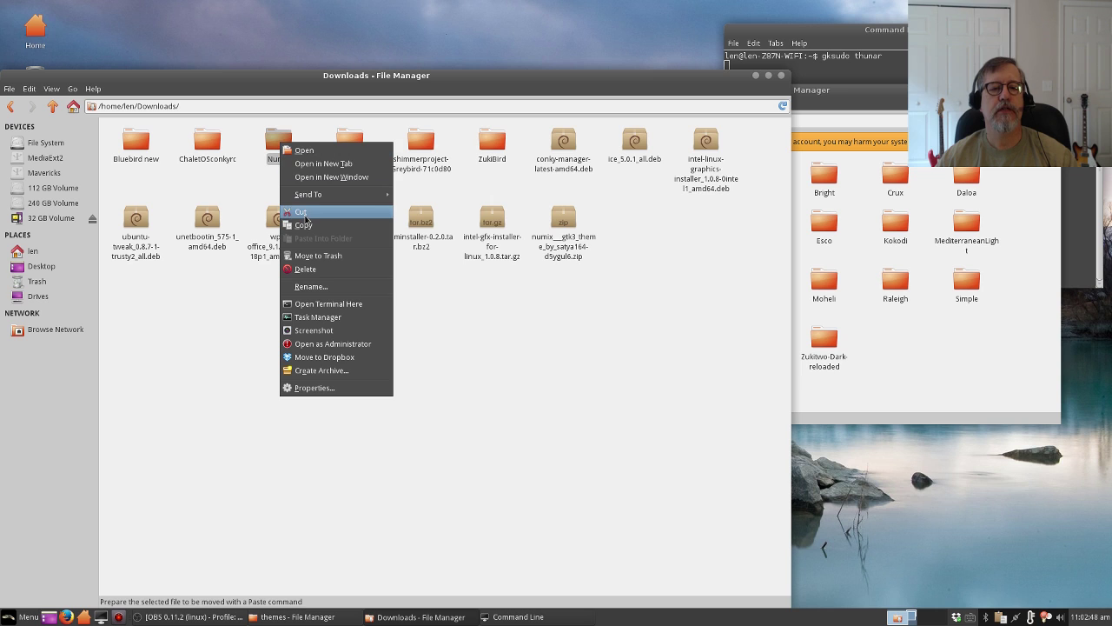
pyautogui.click(304, 212)
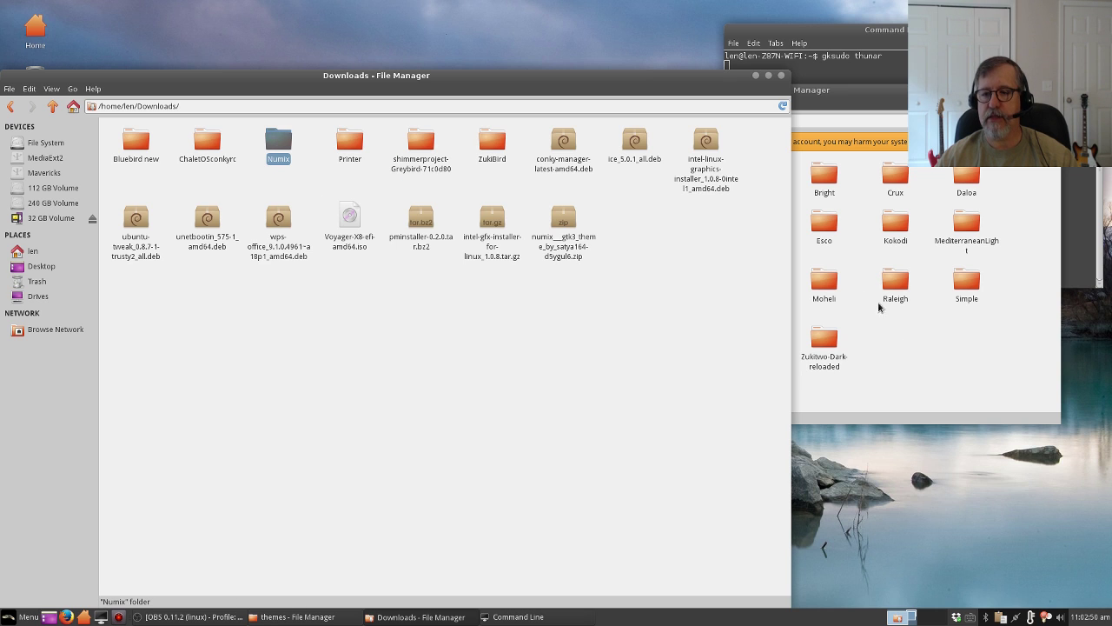
pyautogui.click(941, 354)
pyautogui.rightClick(941, 353)
pyautogui.click(968, 388)
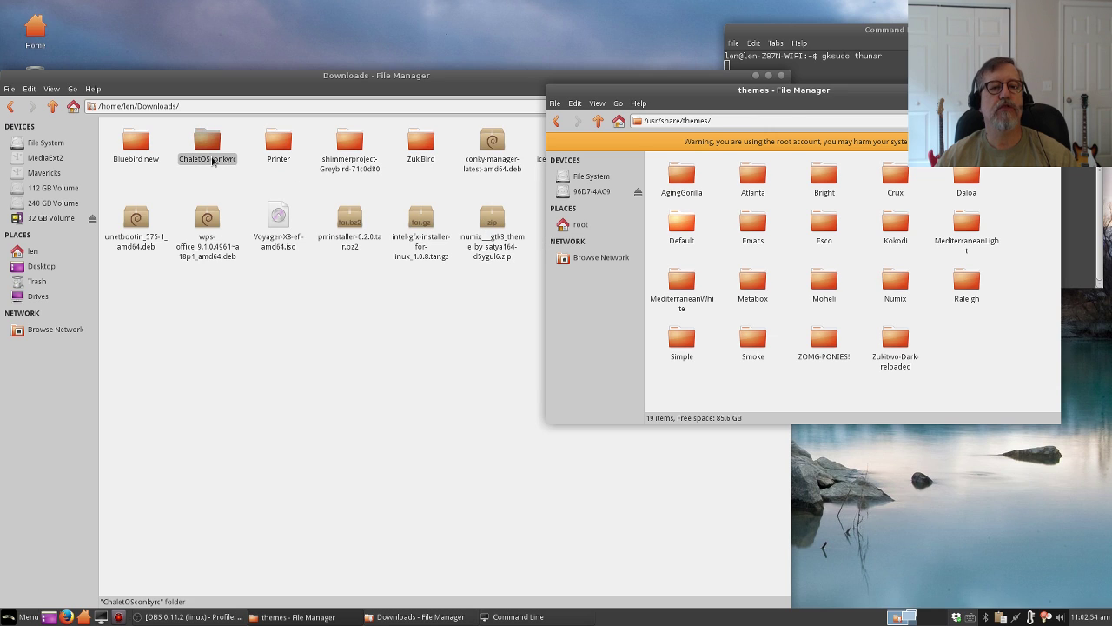
# - Close the Downloads file manager, the root file manager and the terminal
pyautogui.click(237, 179)
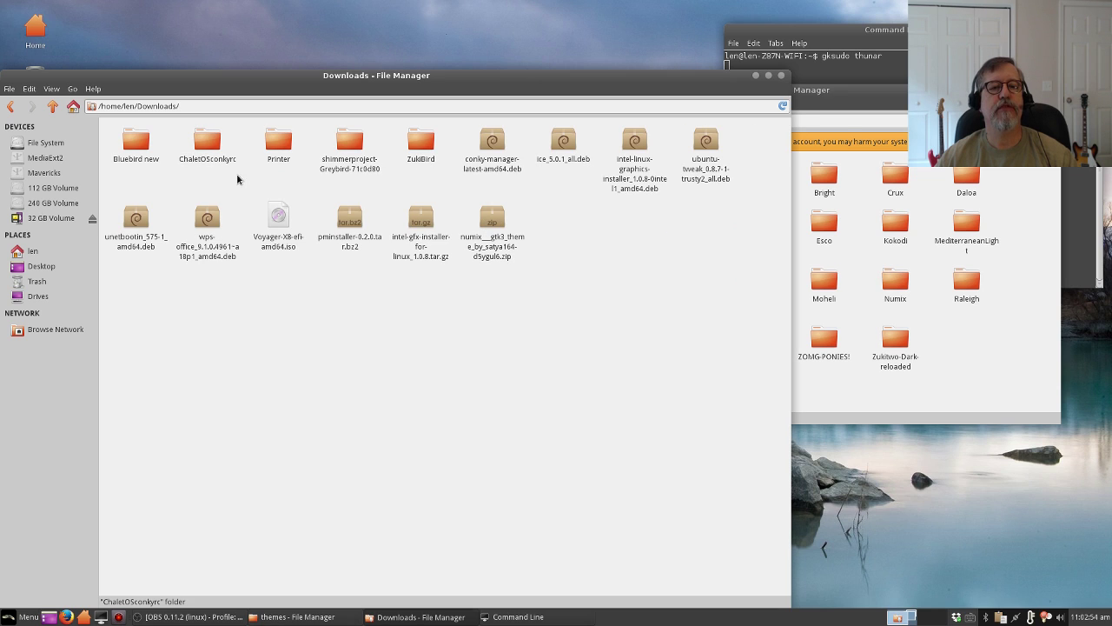
pyautogui.click(781, 74)
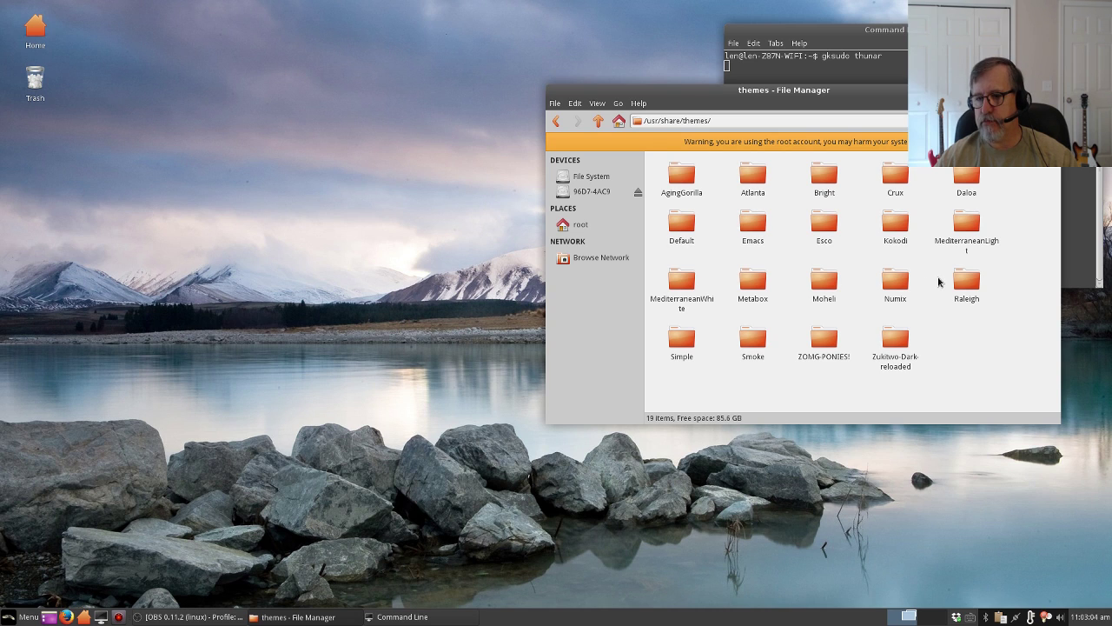
pyautogui.hotkey('ctrl', 'q')
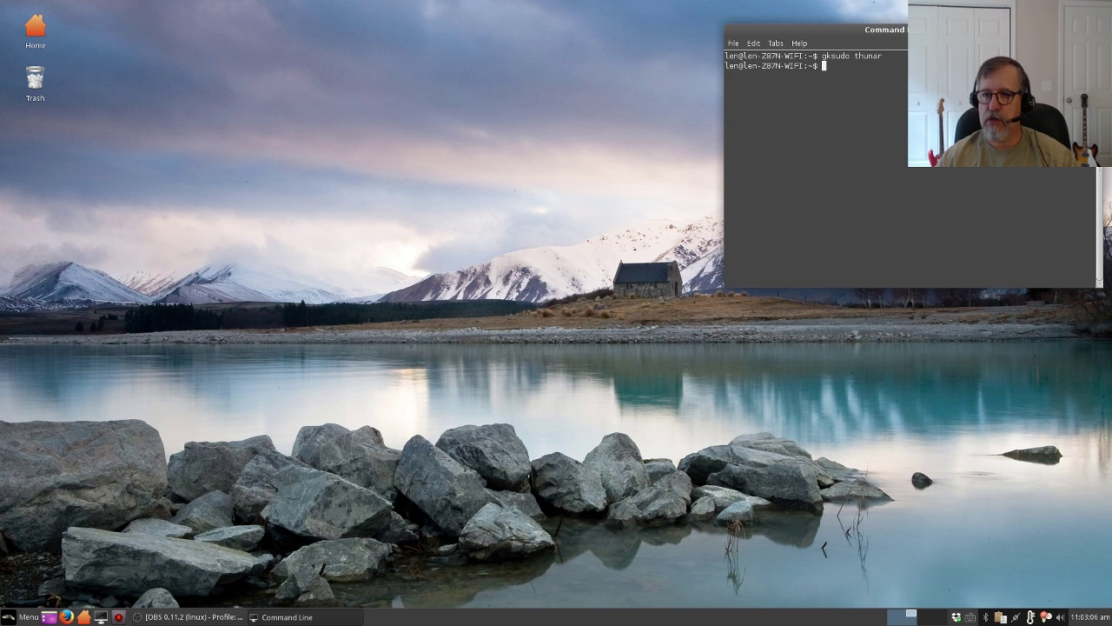
pyautogui.hotkey('ctrl', 'd')
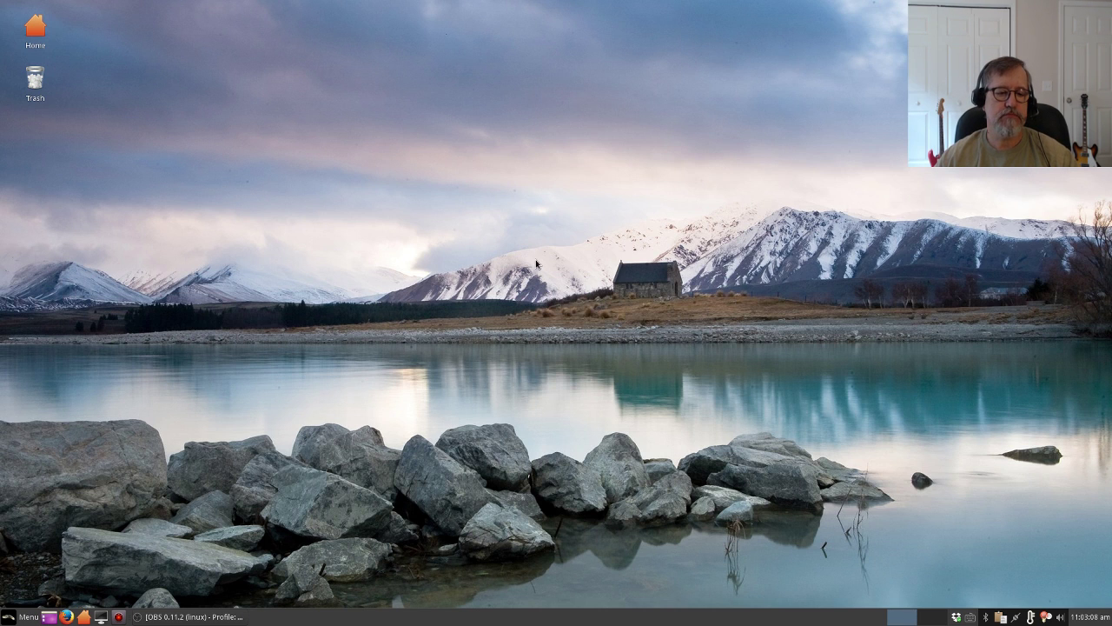
# - Apply the Numix style in the Appearance settings, look over the icon themes, and close the dialog
pyautogui.click(12, 618)
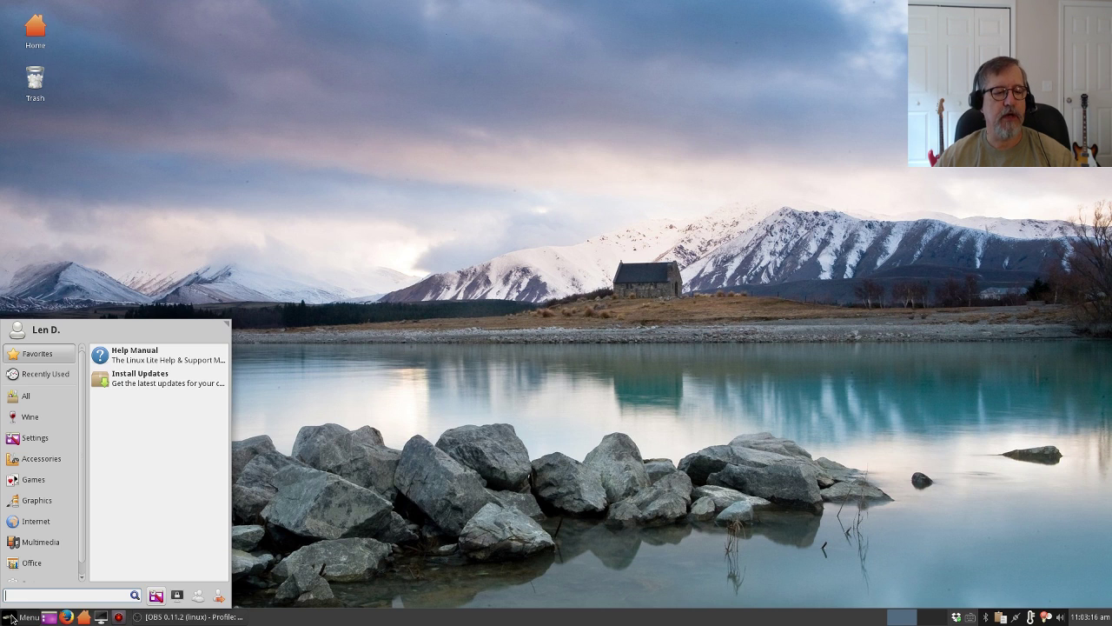
pyautogui.moveTo(33, 398)
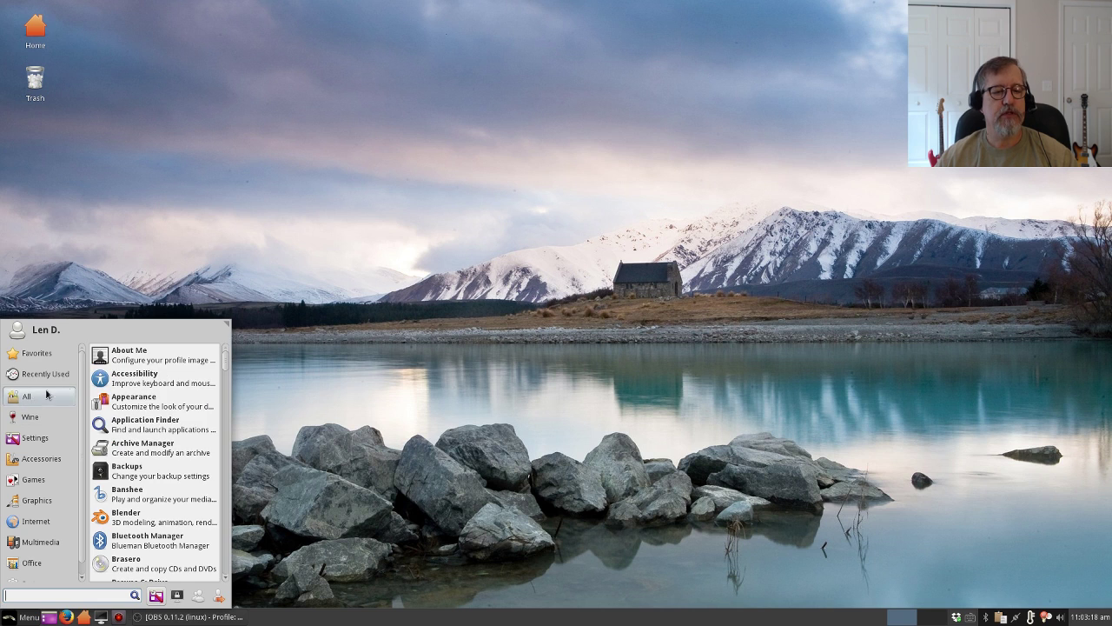
pyautogui.click(134, 402)
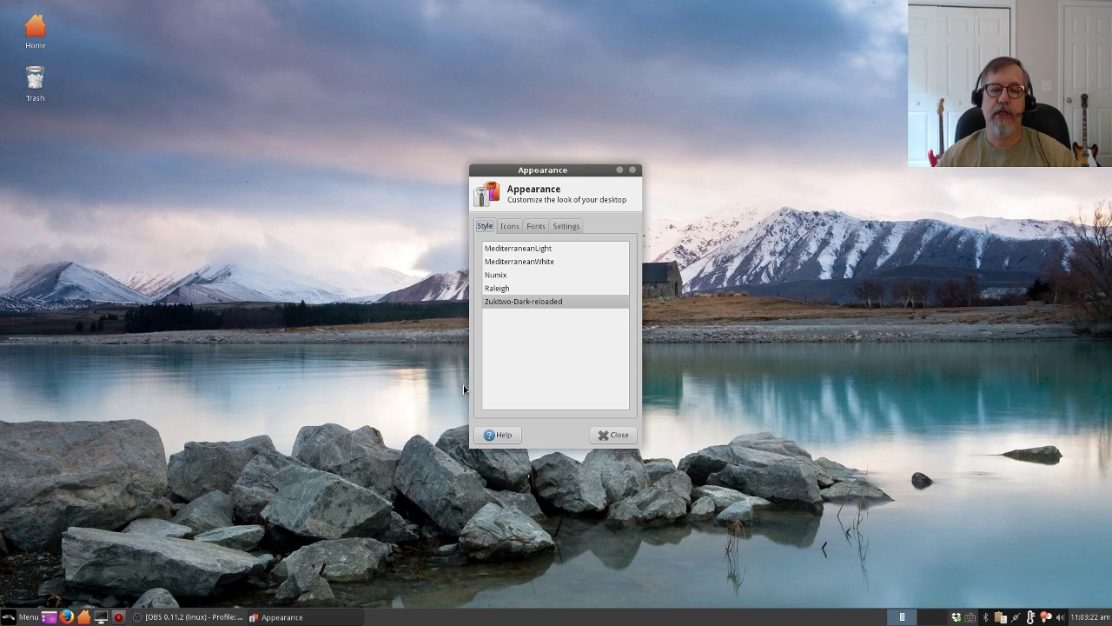
pyautogui.moveTo(560, 169); pyautogui.dragTo(786, 114)
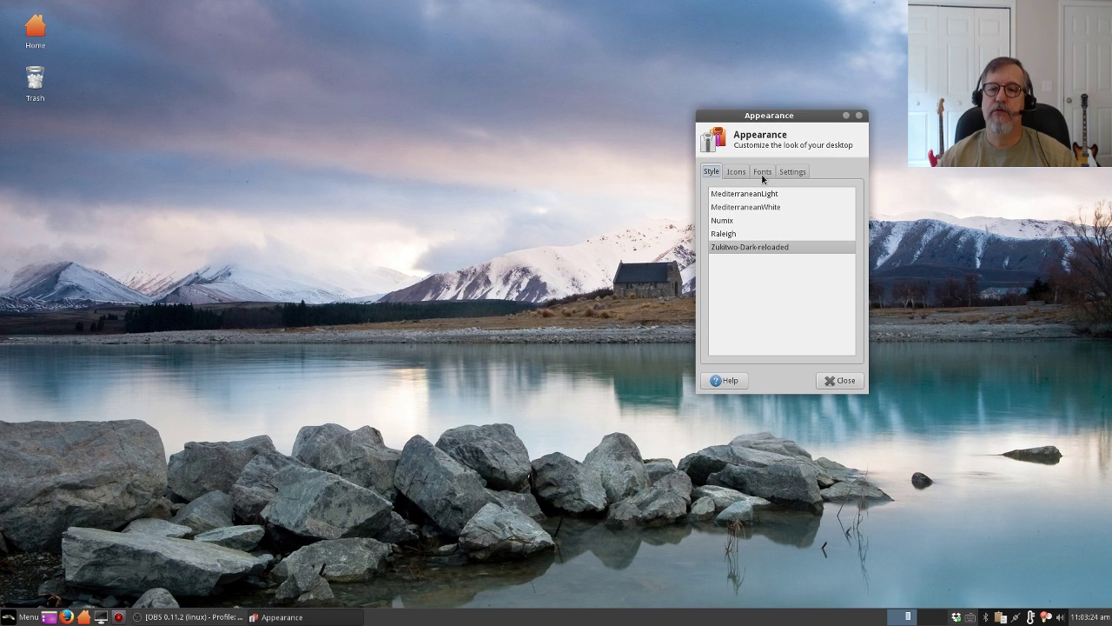
pyautogui.click(725, 222)
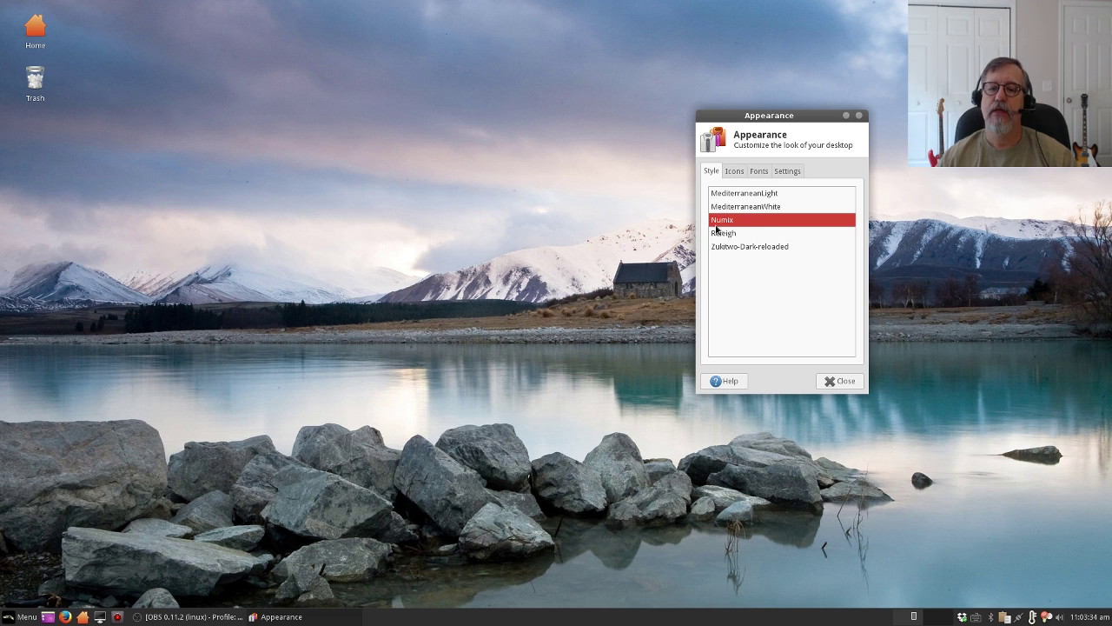
pyautogui.click(736, 173)
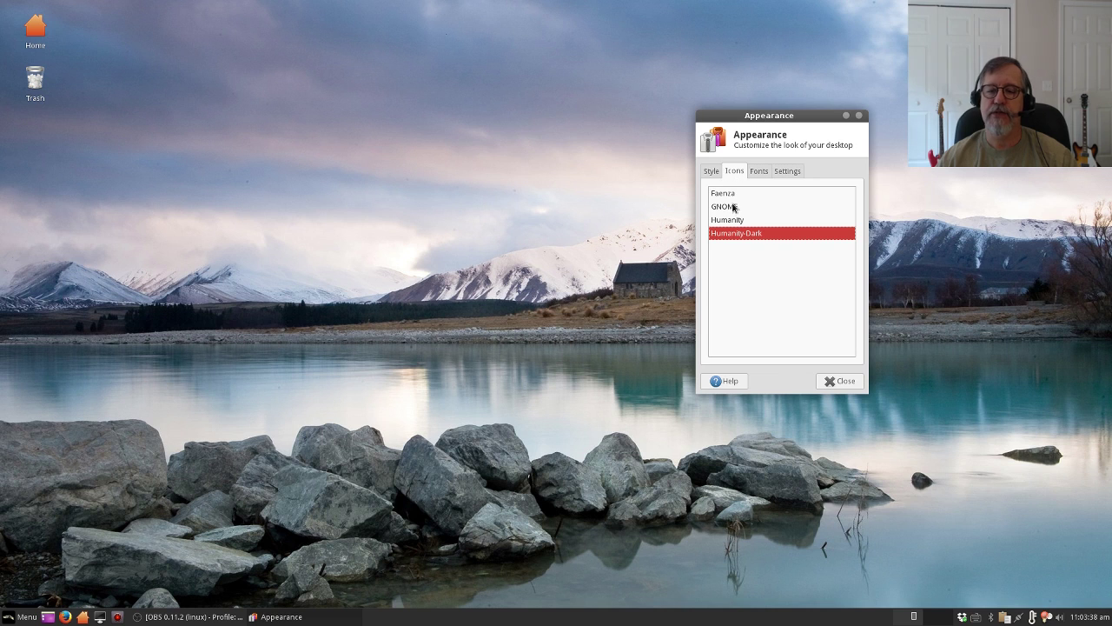
pyautogui.click(836, 382)
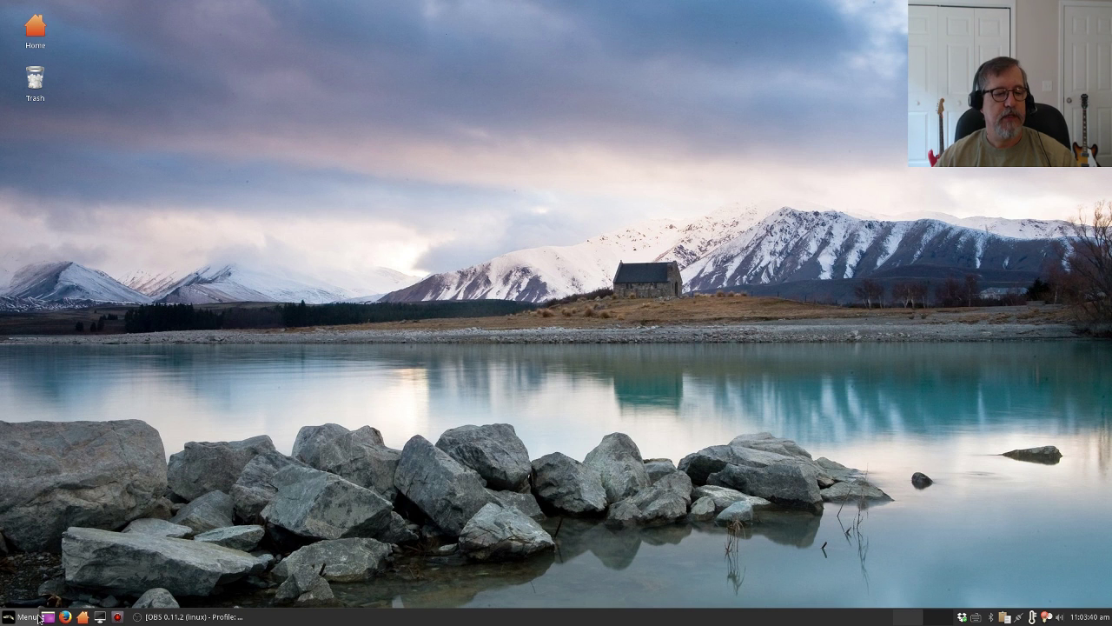
# - Open the Home folder in a file manager and briefly show the application menu to examine the applied theme
pyautogui.doubleClick(35, 28)
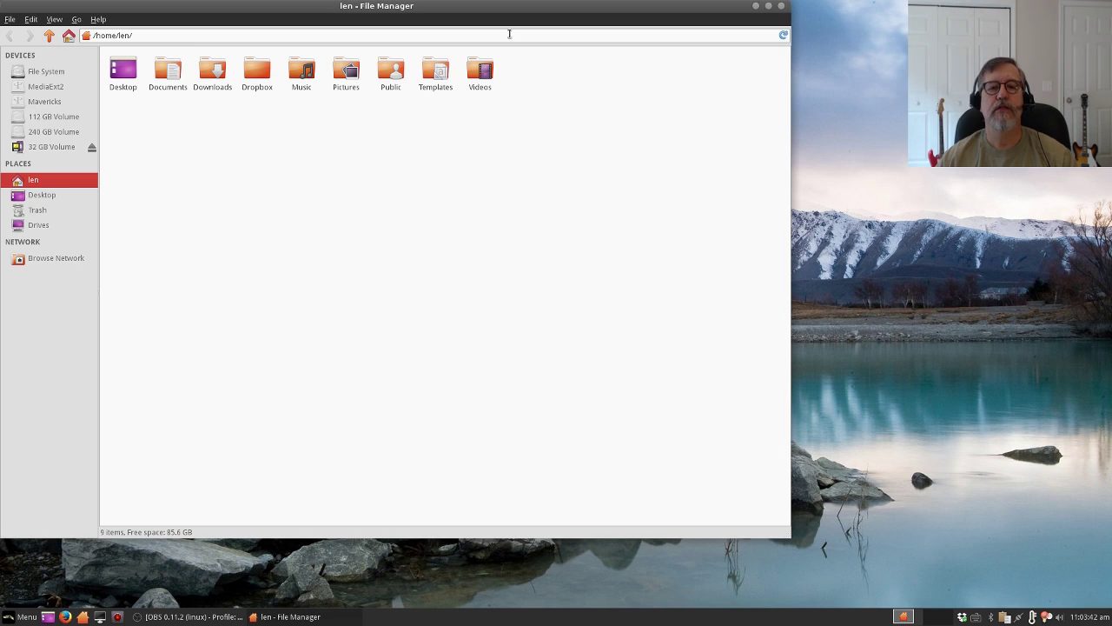
pyautogui.moveTo(503, 20); pyautogui.dragTo(685, 73)
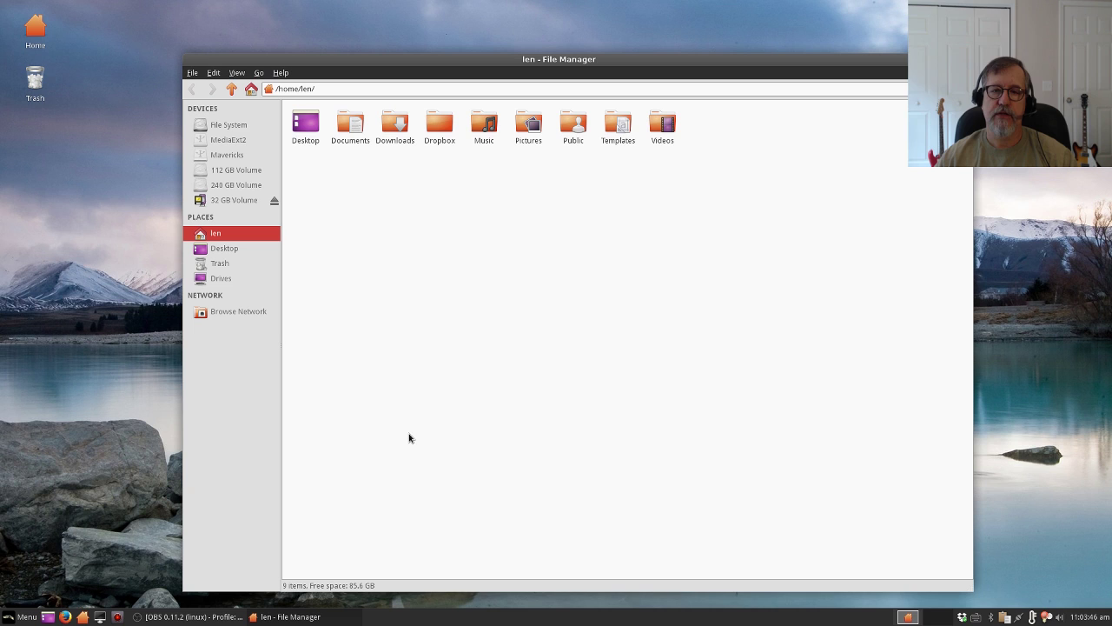
pyautogui.click(20, 616)
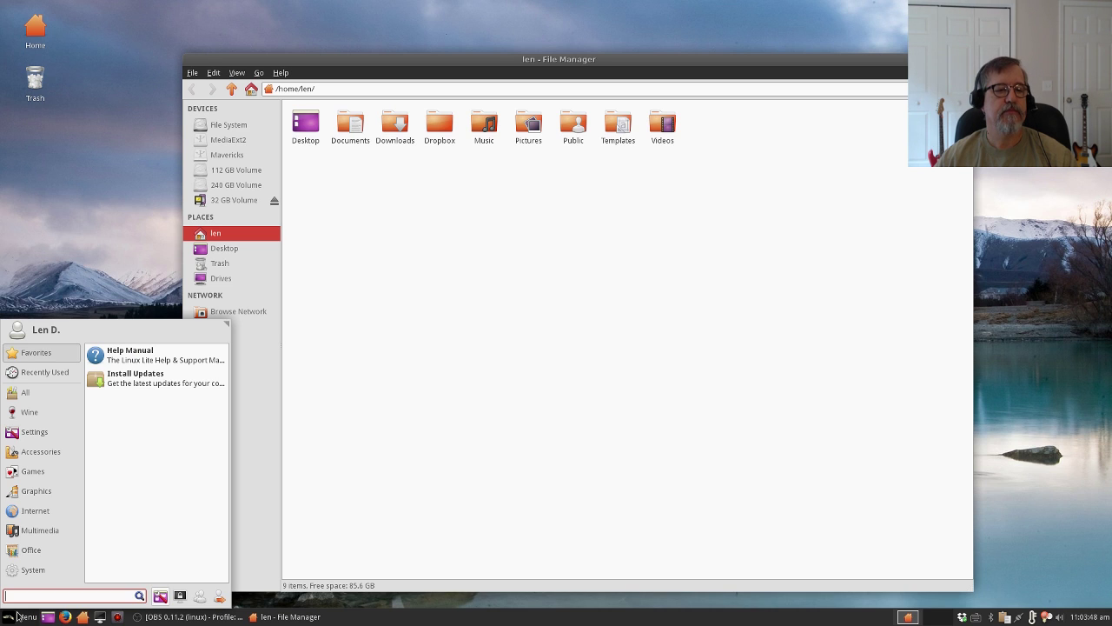
pyautogui.click(103, 229)
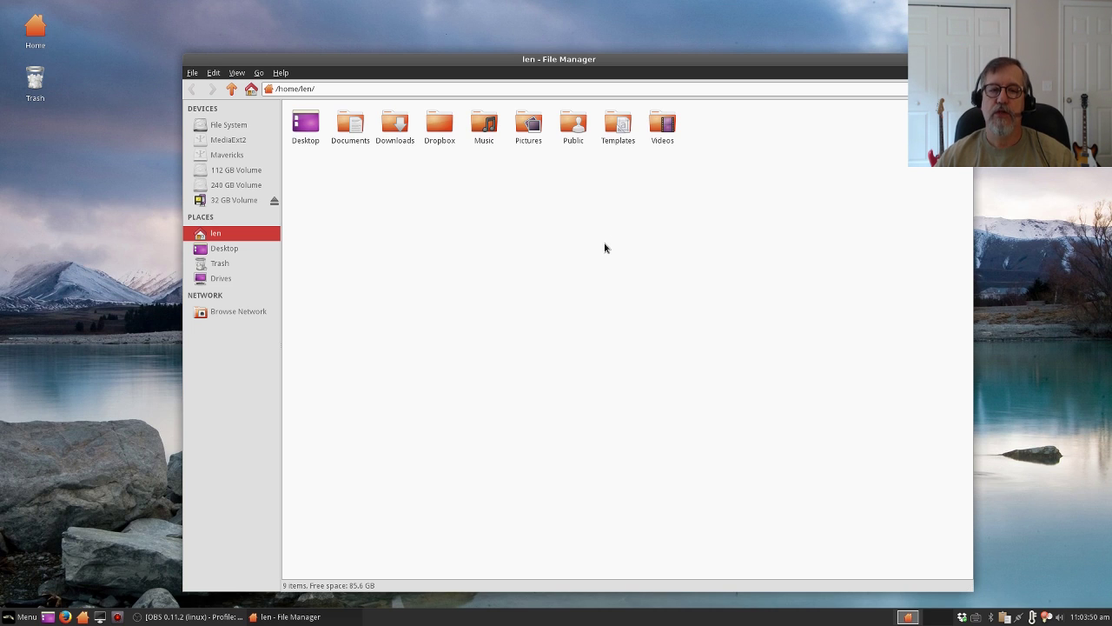